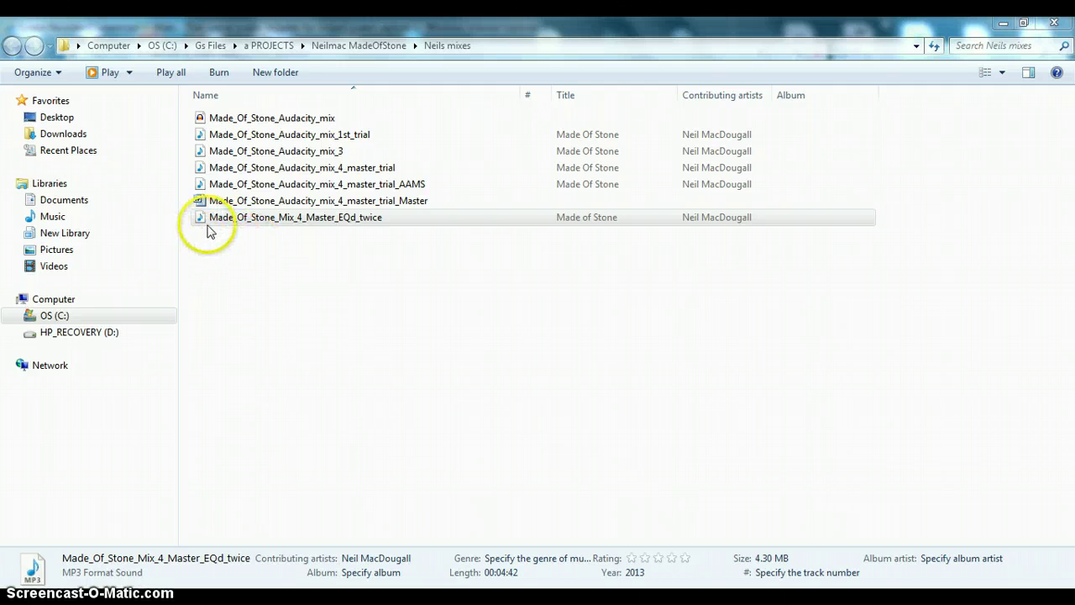
# Step: Open Made_Of_Stone_Mix_4_Master_EQd_twice.mp3 with Audacity from its right-click menu in Explorer
pyautogui.click(212, 223)
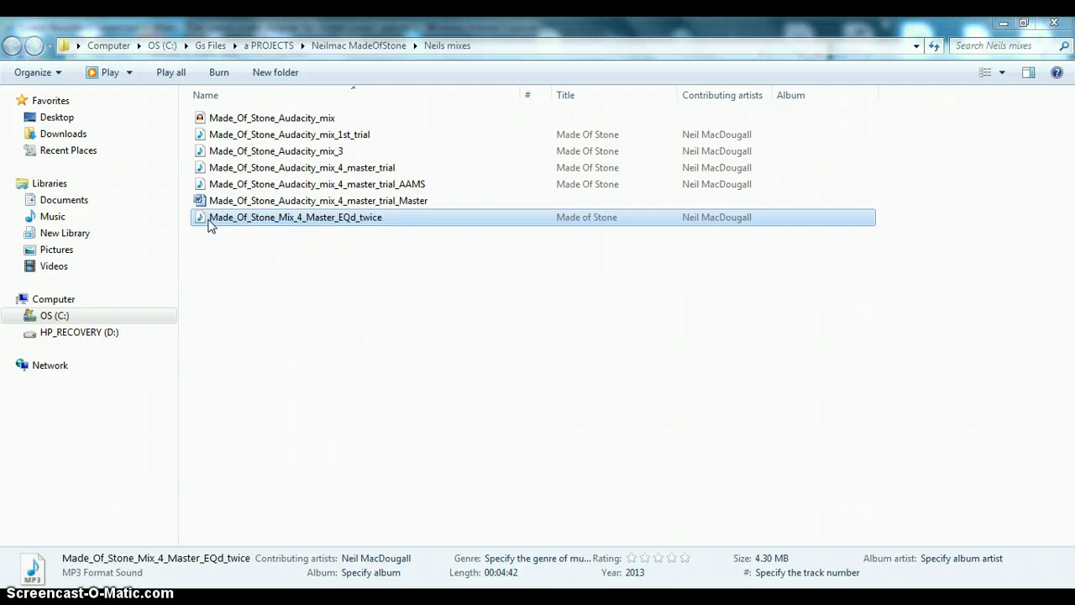
pyautogui.click(210, 224)
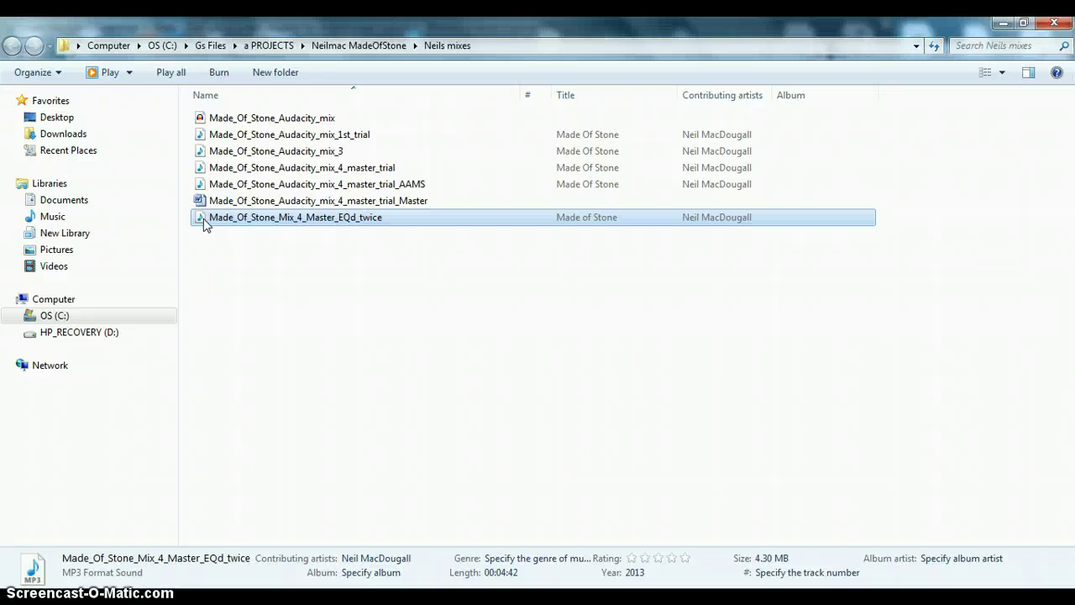
pyautogui.rightClick(206, 225)
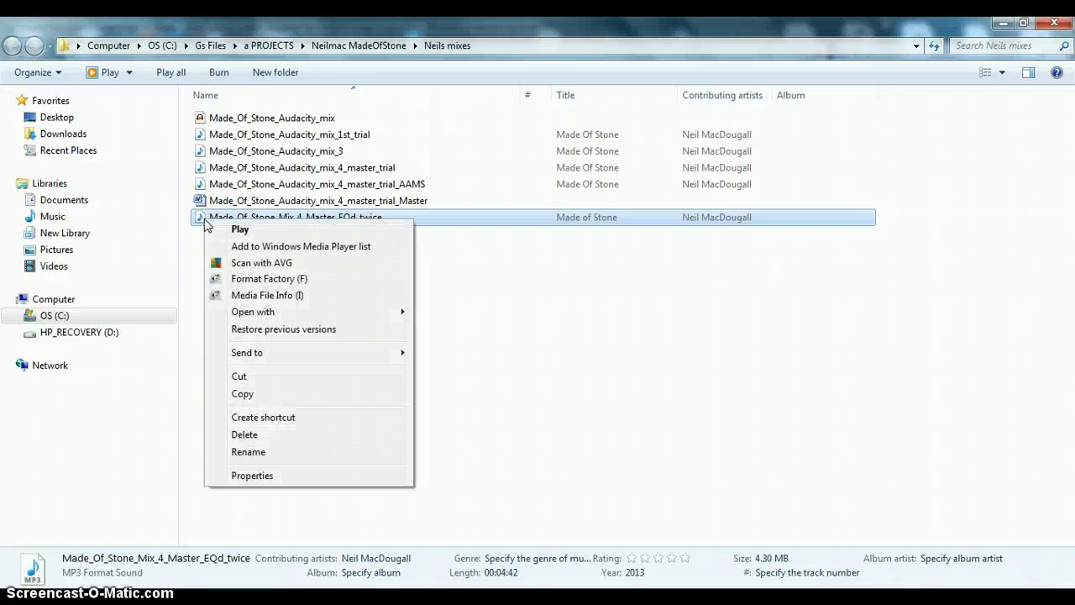
pyautogui.rightClick(202, 222)
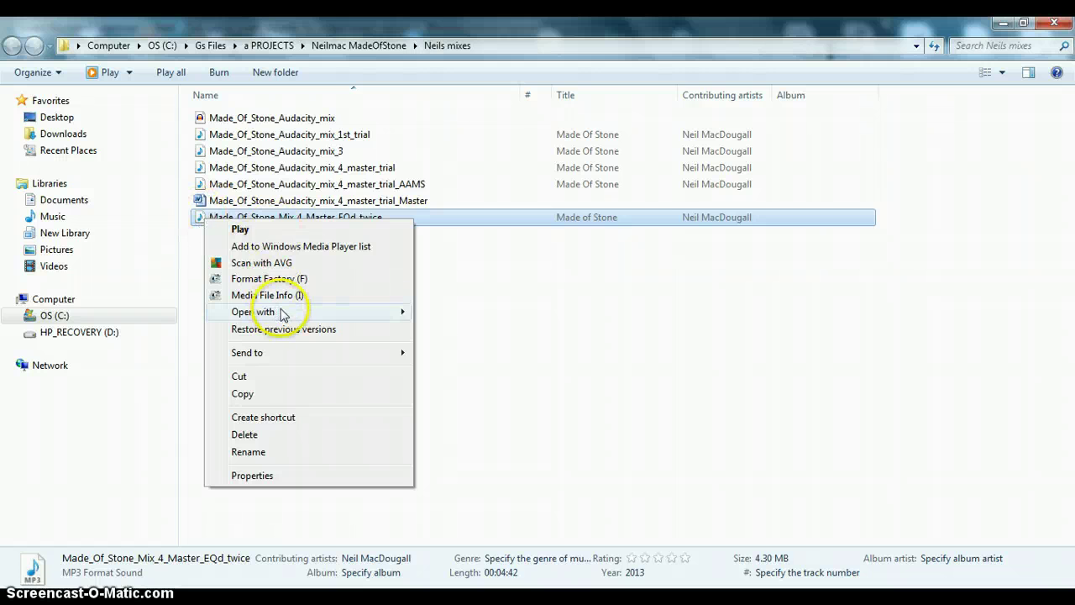
# Step: Launch the mix in Audacity and dismiss the Welcome to Audacity notice
pyautogui.moveTo(277, 312)
pyautogui.click(458, 313)
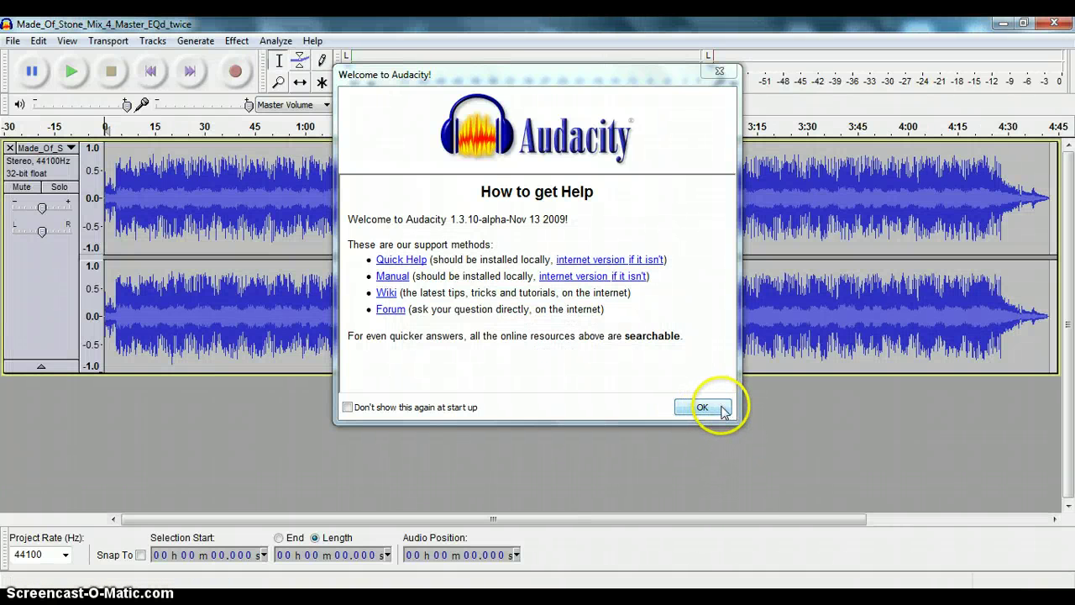
pyautogui.click(721, 407)
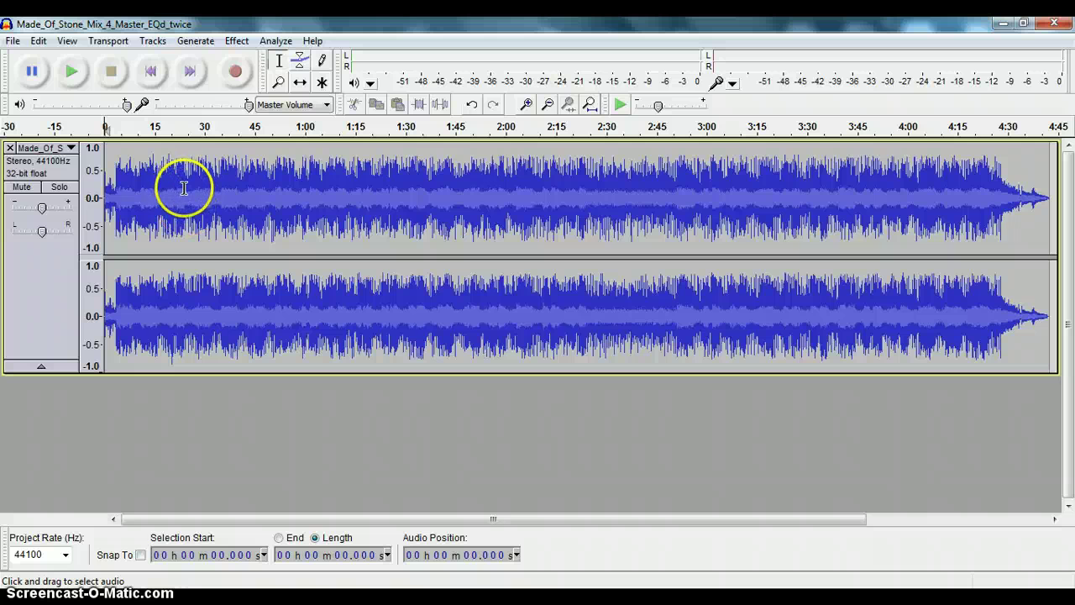
# Step: Select a trial passage starting near 29.6 seconds and play it briefly
pyautogui.moveTo(189, 188); pyautogui.dragTo(270, 206)
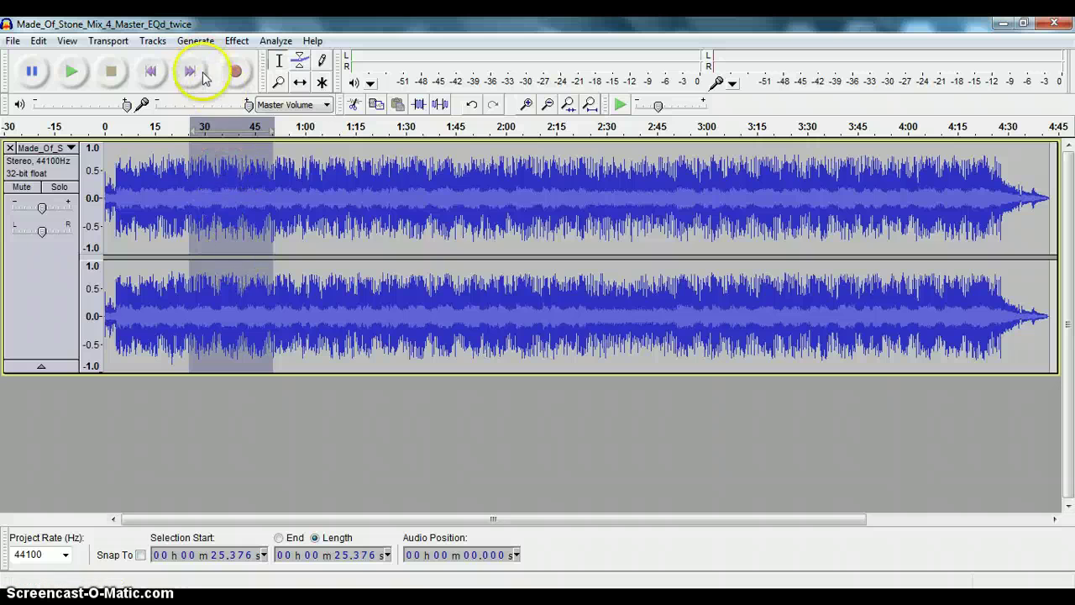
pyautogui.moveTo(203, 173); pyautogui.dragTo(268, 197)
pyautogui.click(71, 73)
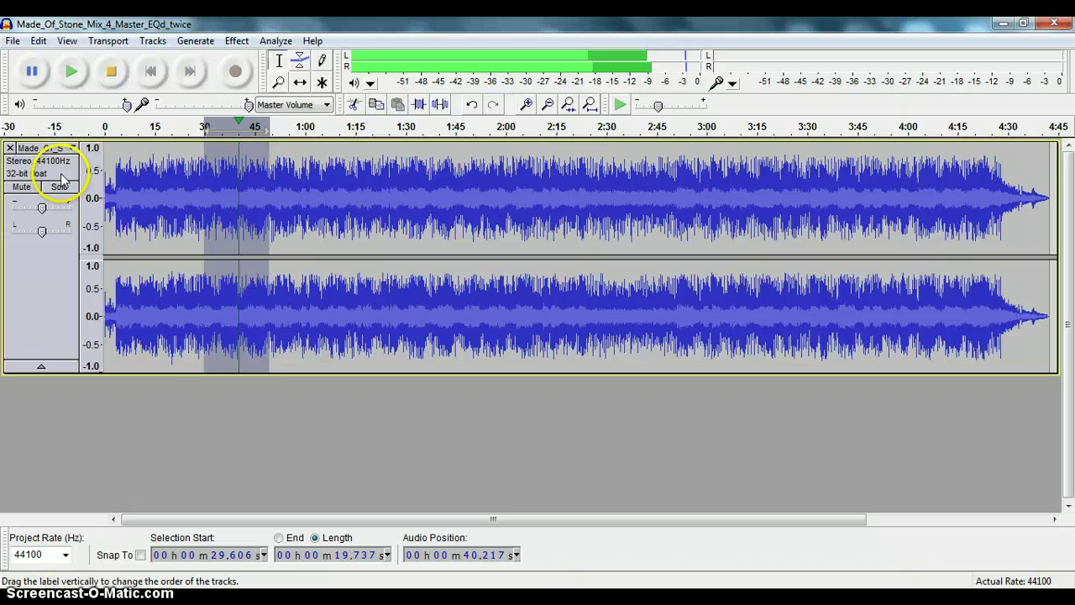
pyautogui.click(110, 71)
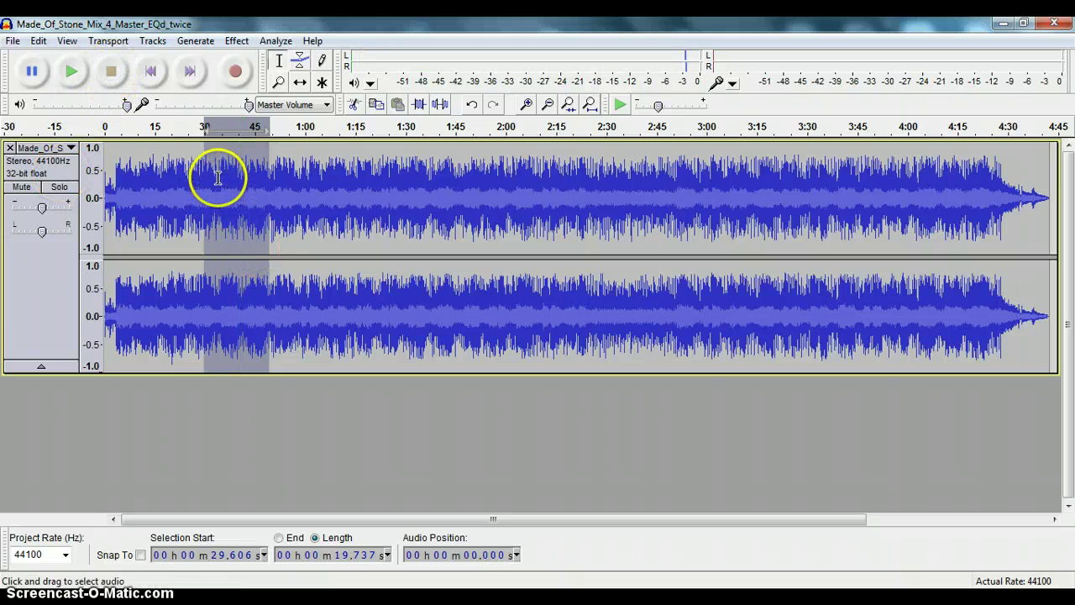
# Step: Select the 17.622-second passage from 33.835 s and play it back
pyautogui.moveTo(217, 177); pyautogui.dragTo(275, 212)
pyautogui.click(93, 71)
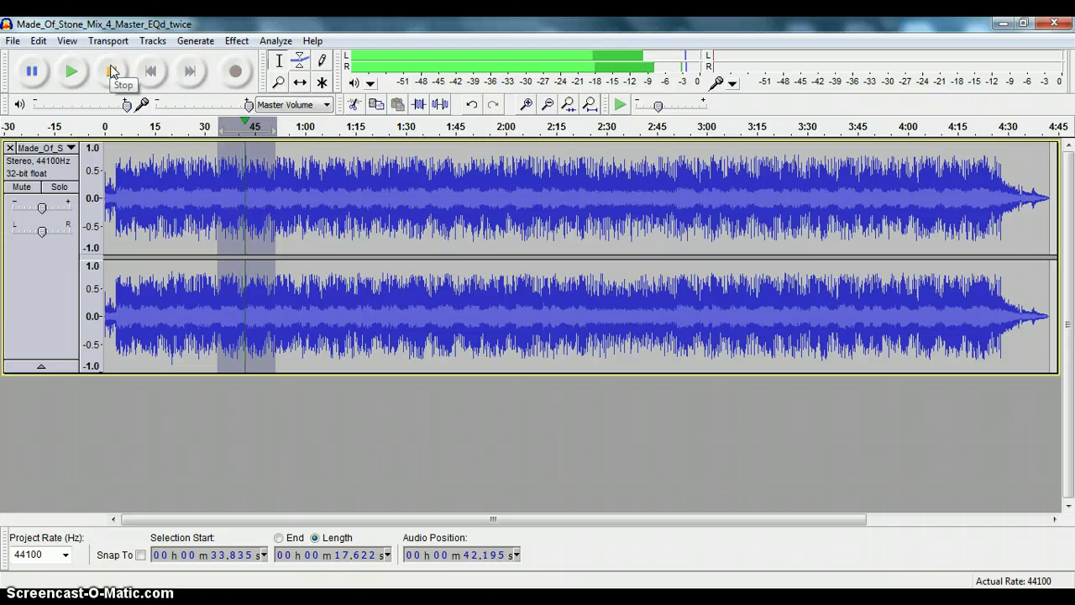
pyautogui.click(111, 71)
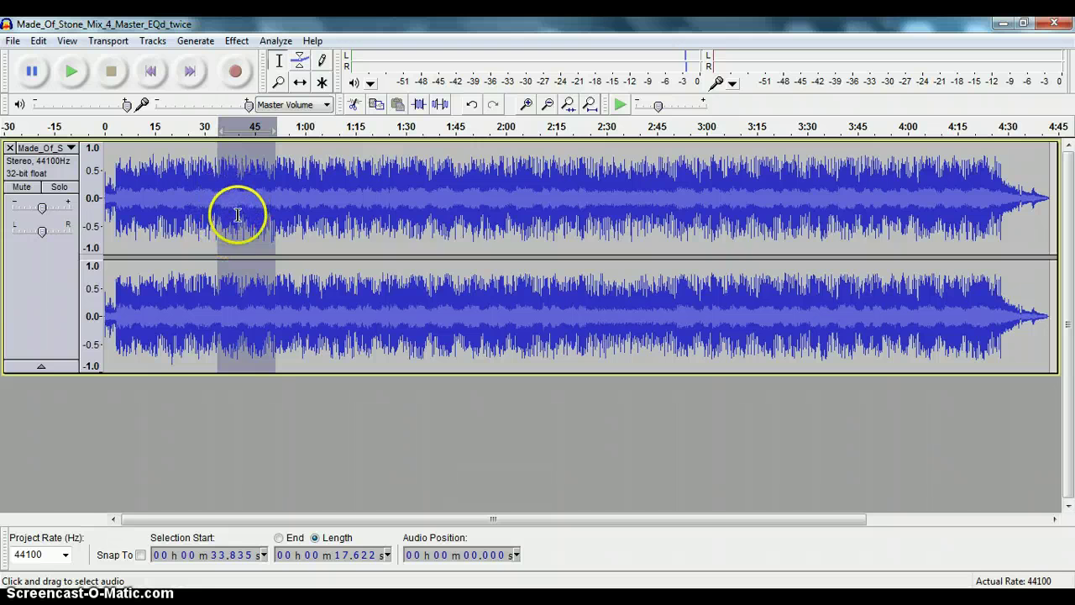
# Step: Run the Voxengo SPAN spectrum analyzer on the selected passage from the Effect menu
pyautogui.click(237, 40)
pyautogui.scroll(-5, 400, 584)
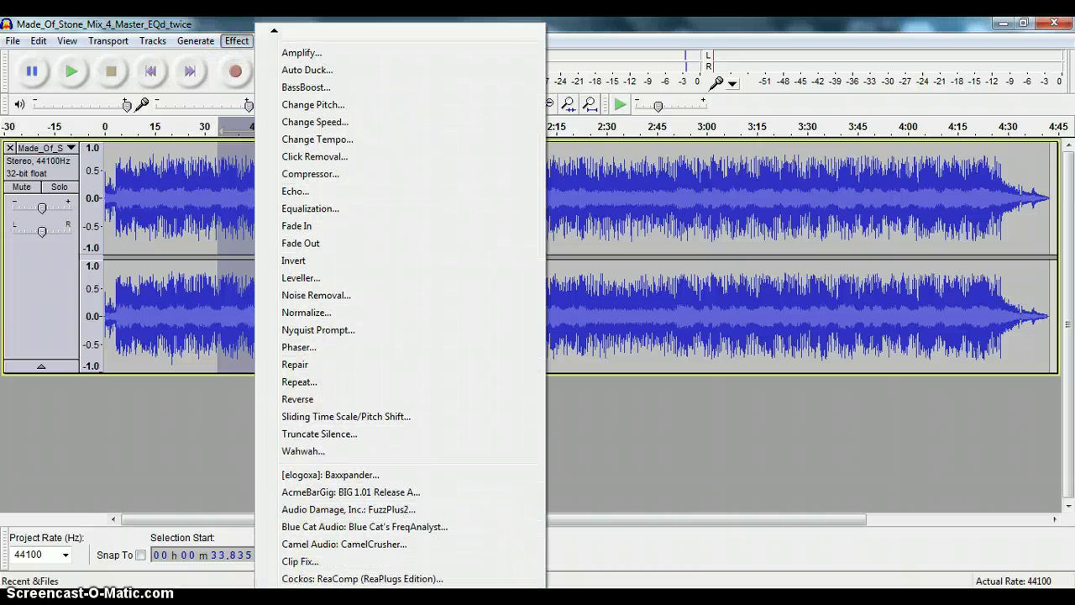
pyautogui.scroll(-6, 400, 579)
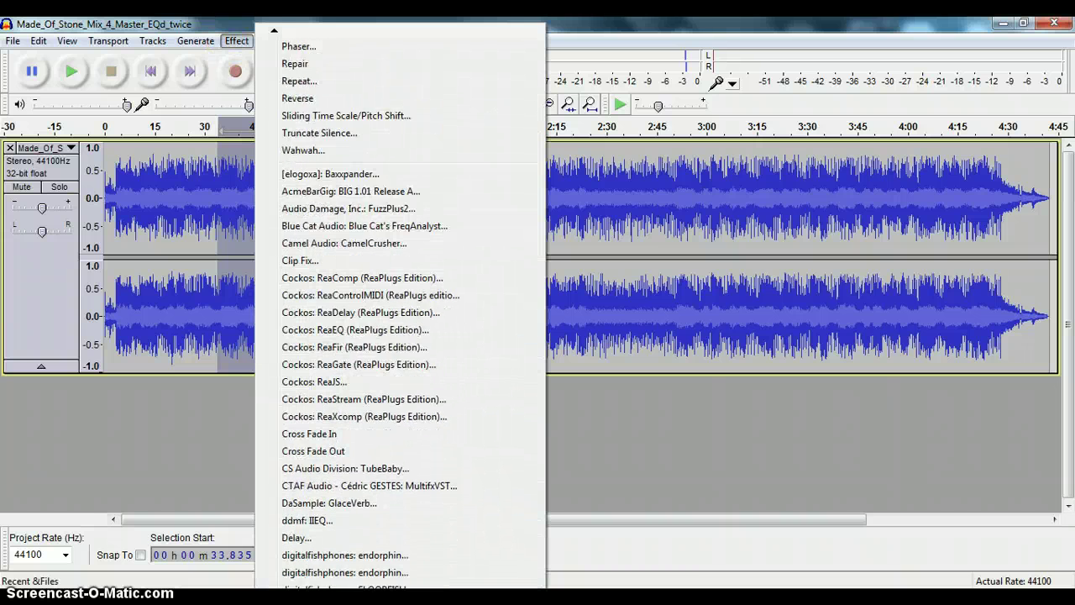
pyautogui.scroll(-5, 401, 580)
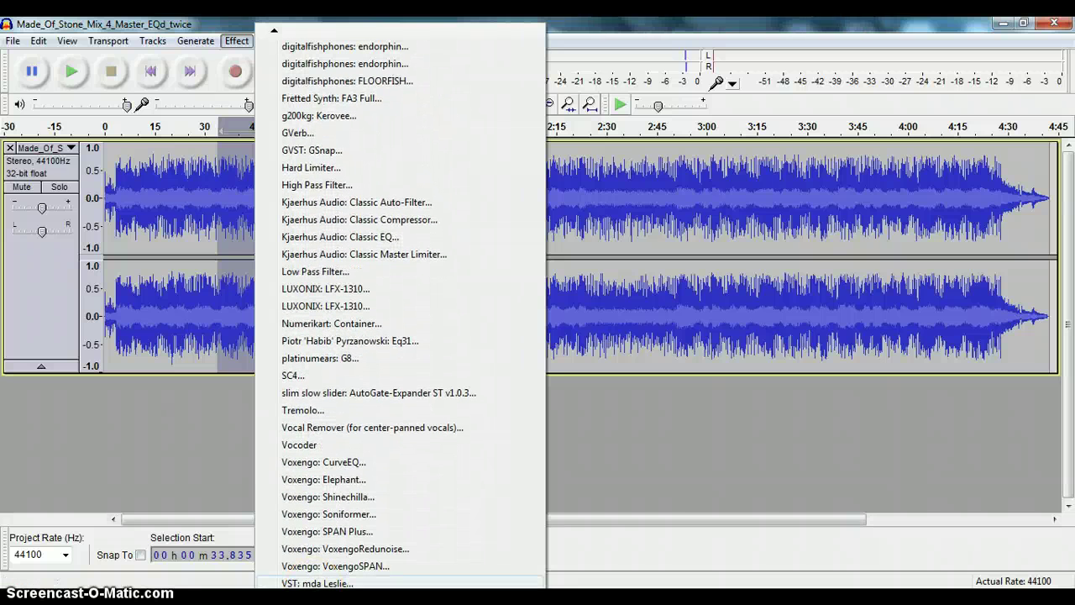
pyautogui.click(294, 571)
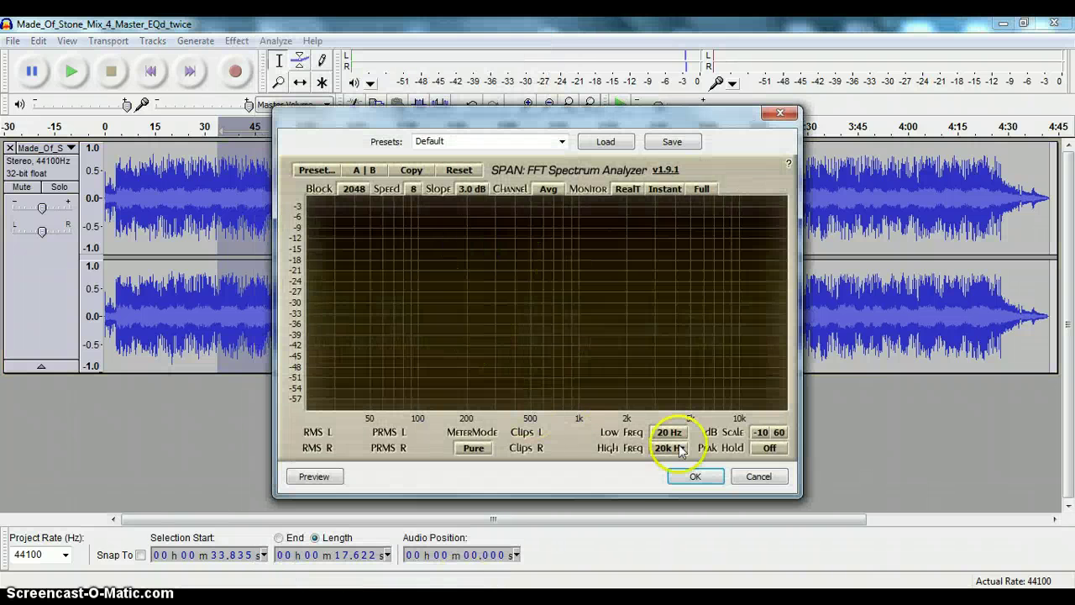
# Step: Preview the passage through SPAN repeatedly until RMS reads about -16.7 dB left and -16.3 dB right
pyautogui.click(306, 478)
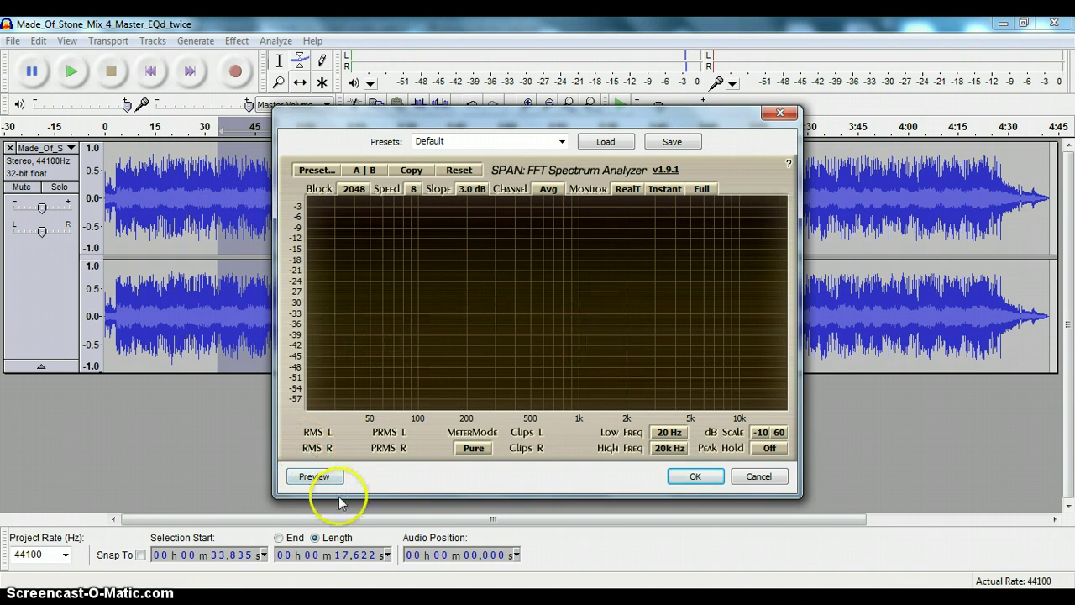
pyautogui.click(316, 478)
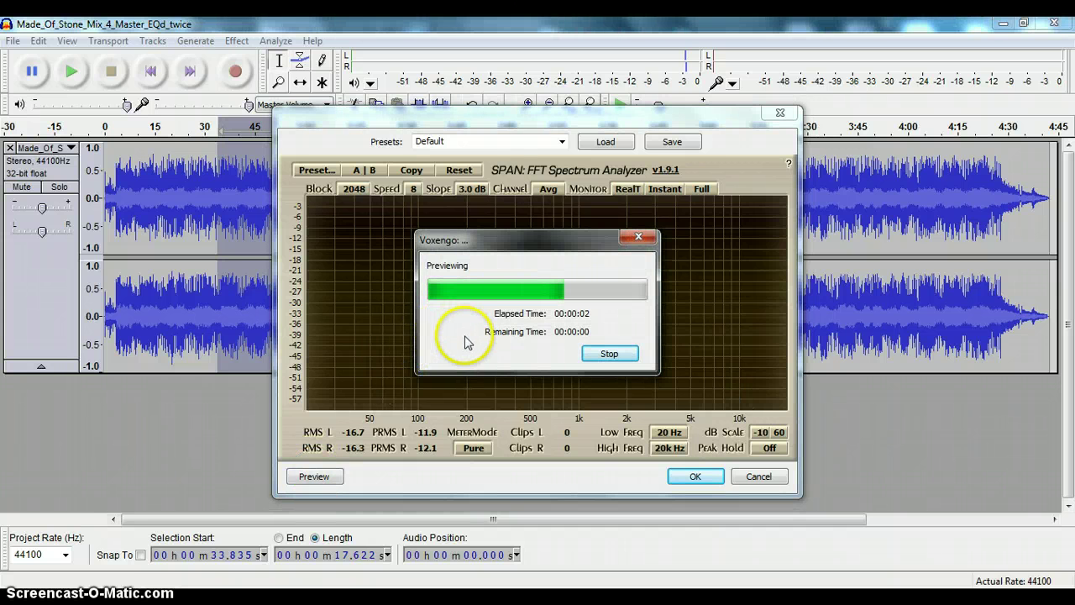
pyautogui.click(314, 476)
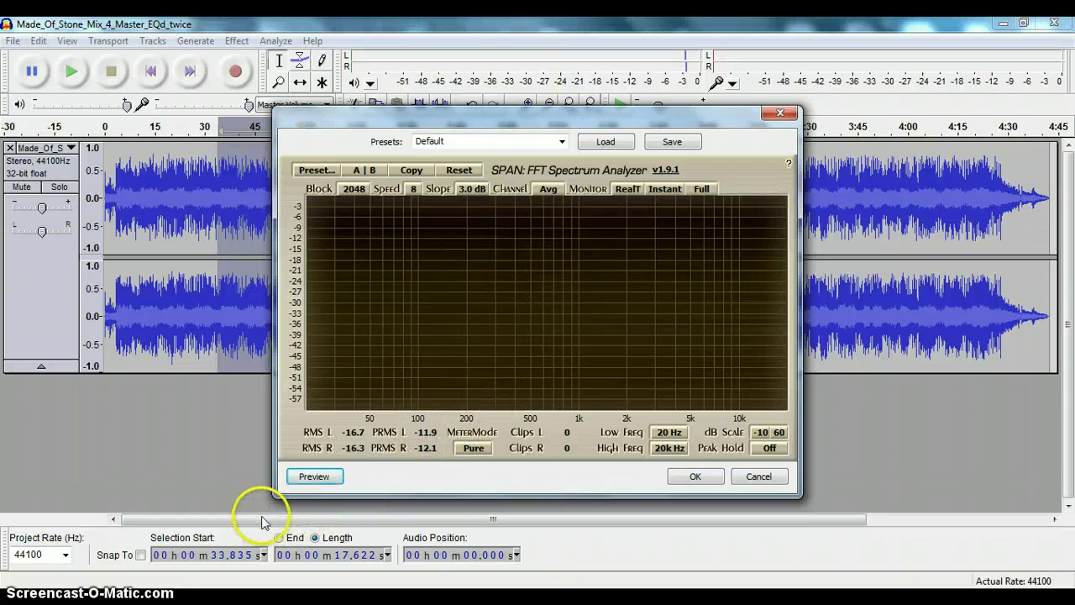
pyautogui.click(315, 477)
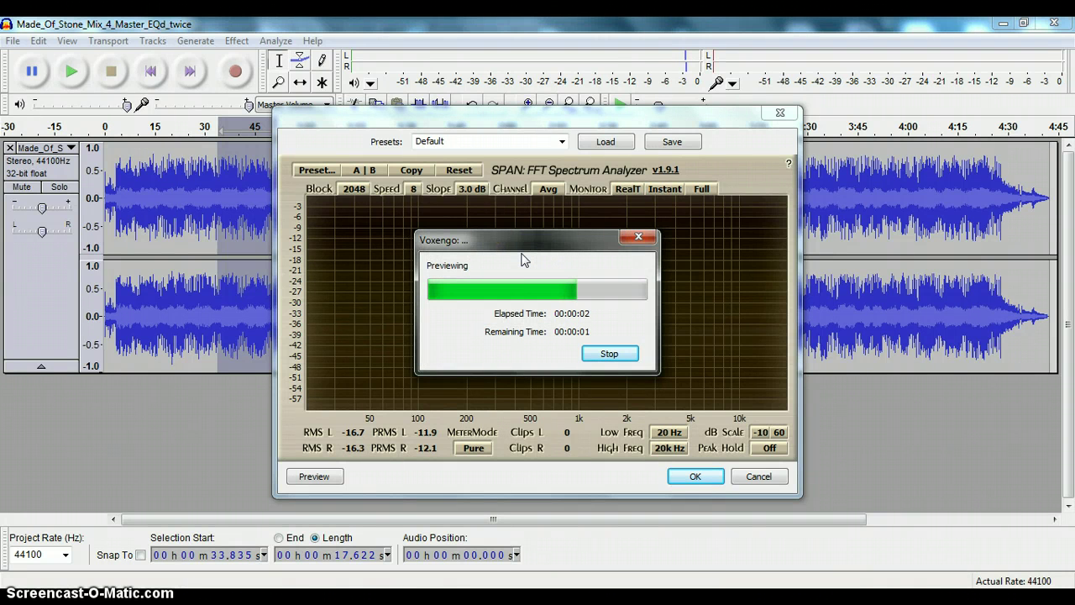
pyautogui.click(314, 477)
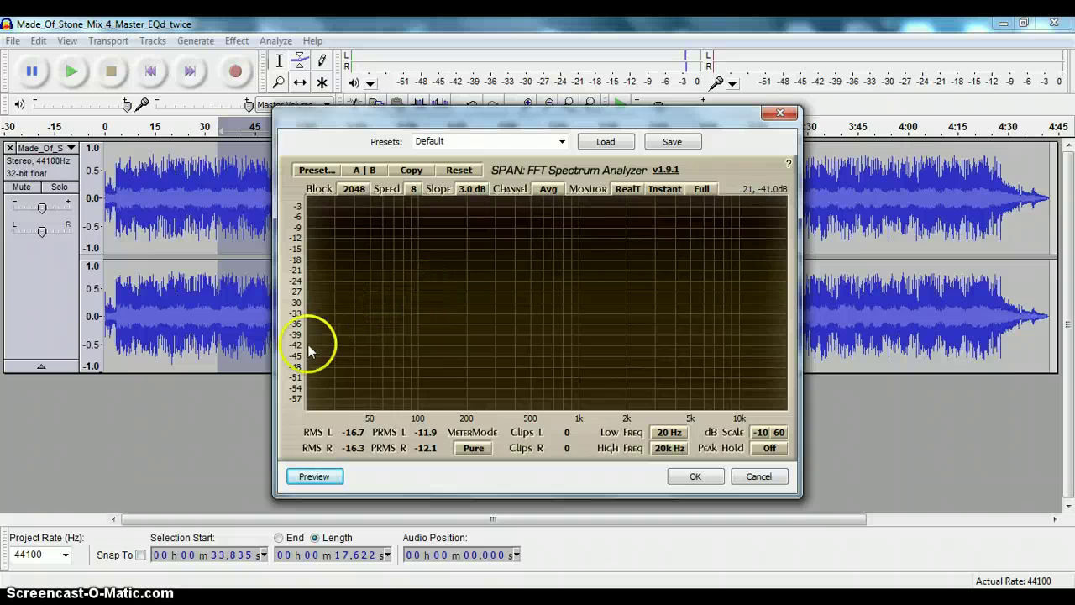
pyautogui.click(316, 476)
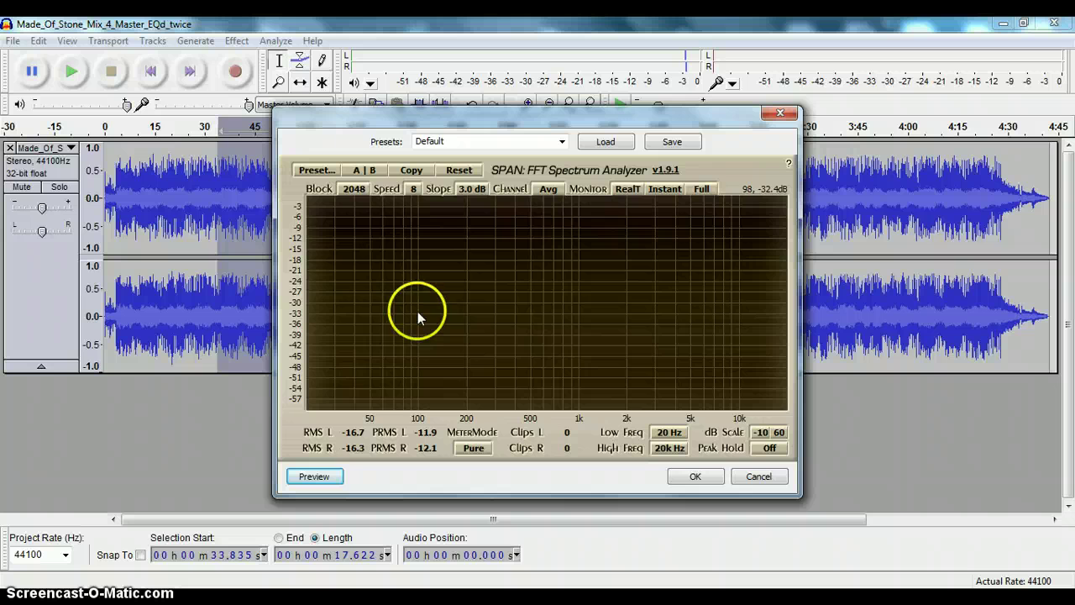
pyautogui.click(332, 477)
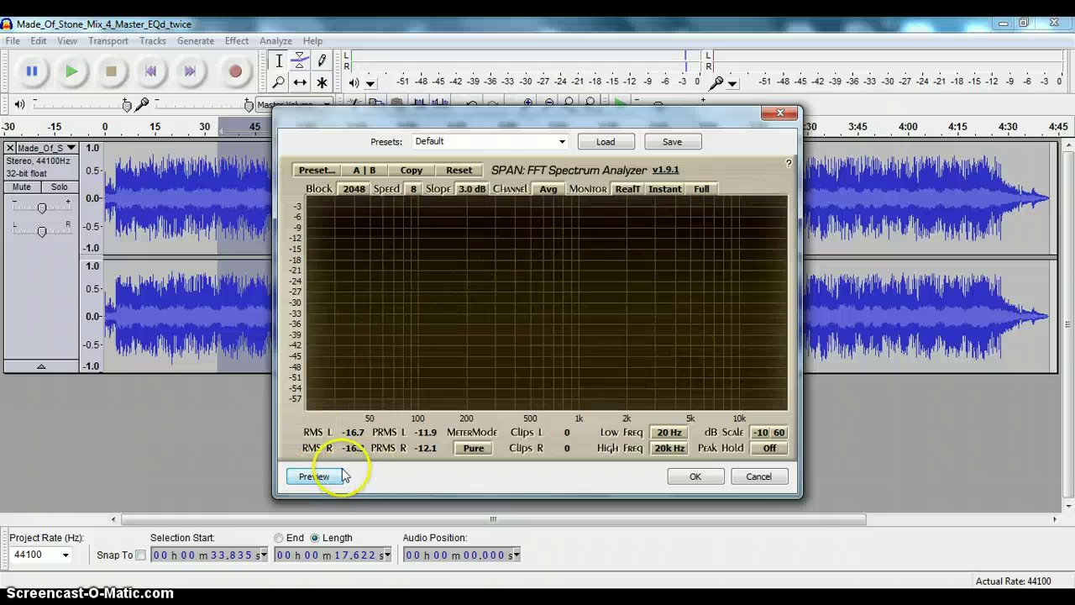
pyautogui.click(312, 476)
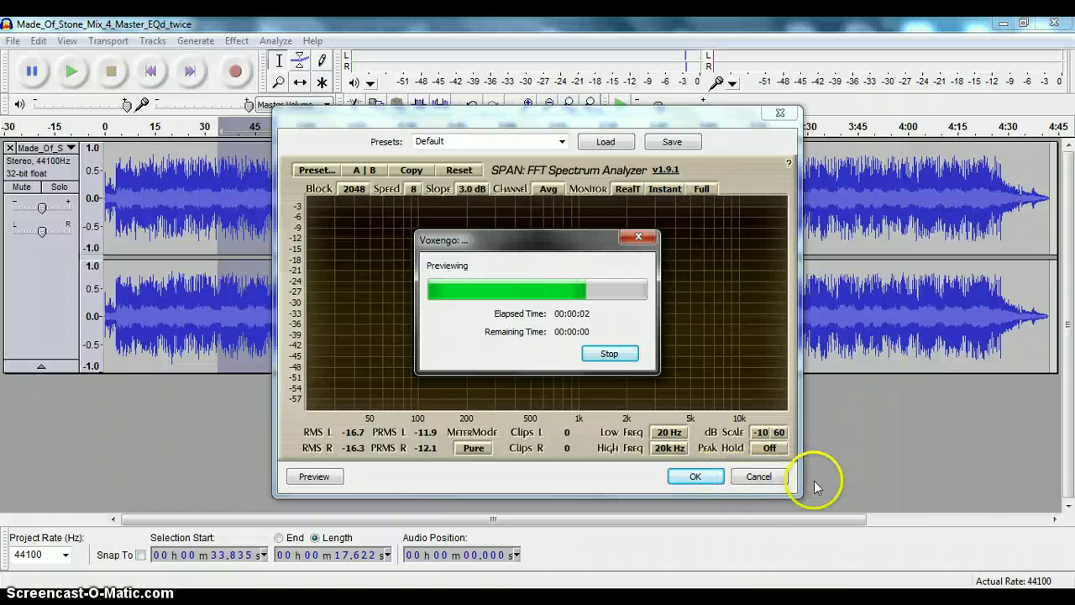
# Step: Close Voxengo SPAN and return to the built-in effects in the Effect menu
pyautogui.click(783, 115)
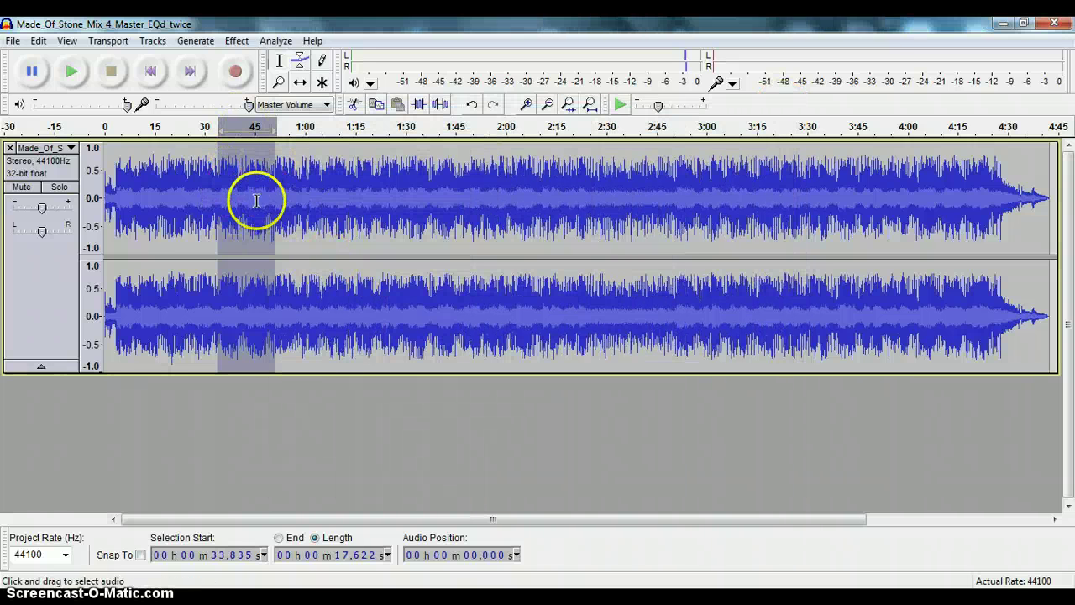
pyautogui.click(235, 42)
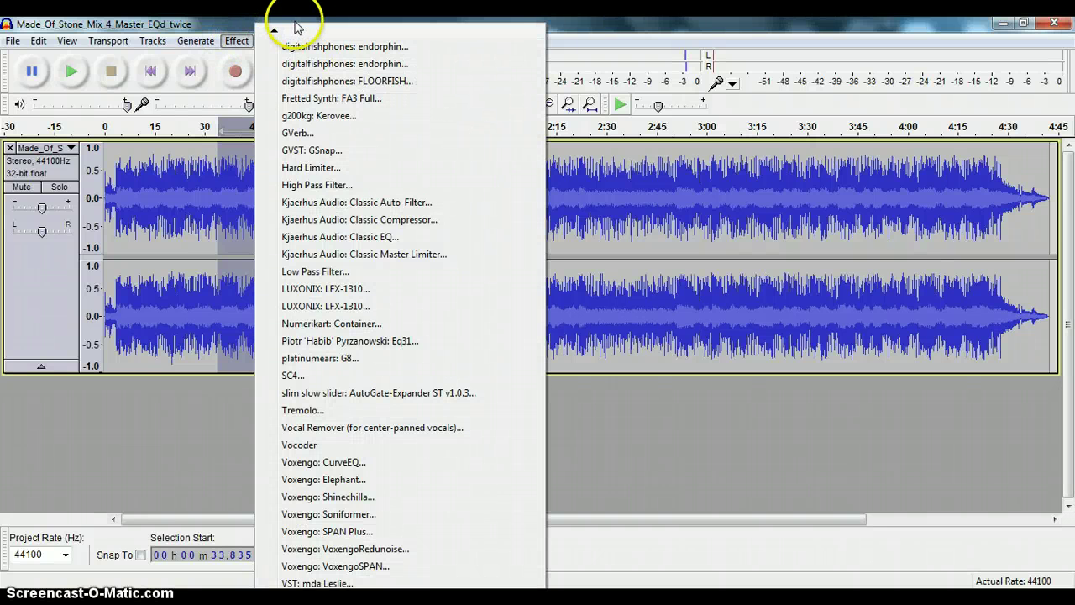
pyautogui.moveTo(287, 31)
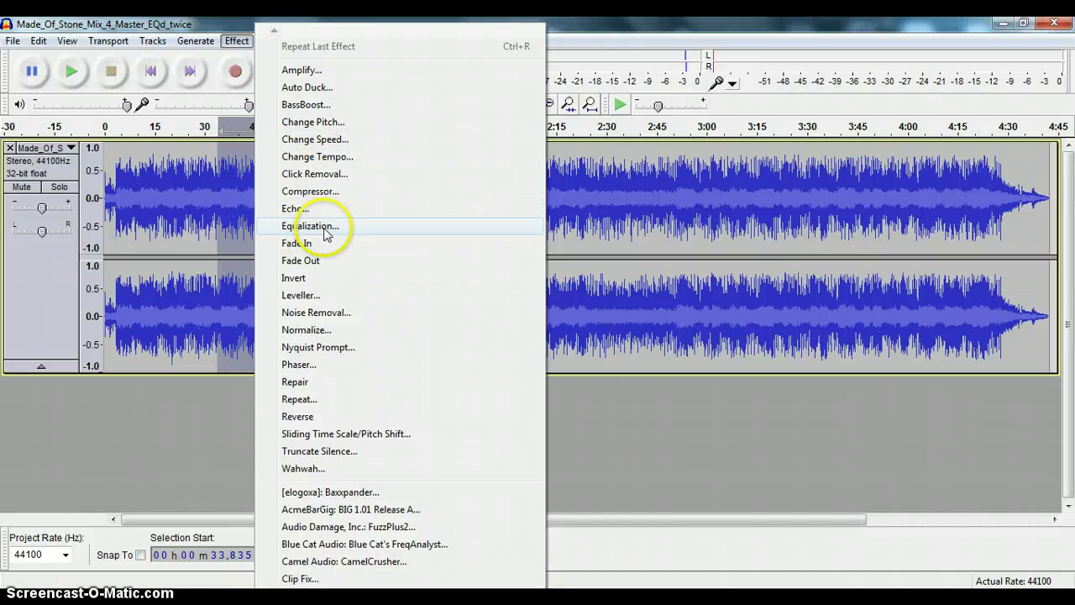
# Step: In Equalization, flatten the curve and draw a dip of about -6 dB near 200 Hz
pyautogui.click(321, 230)
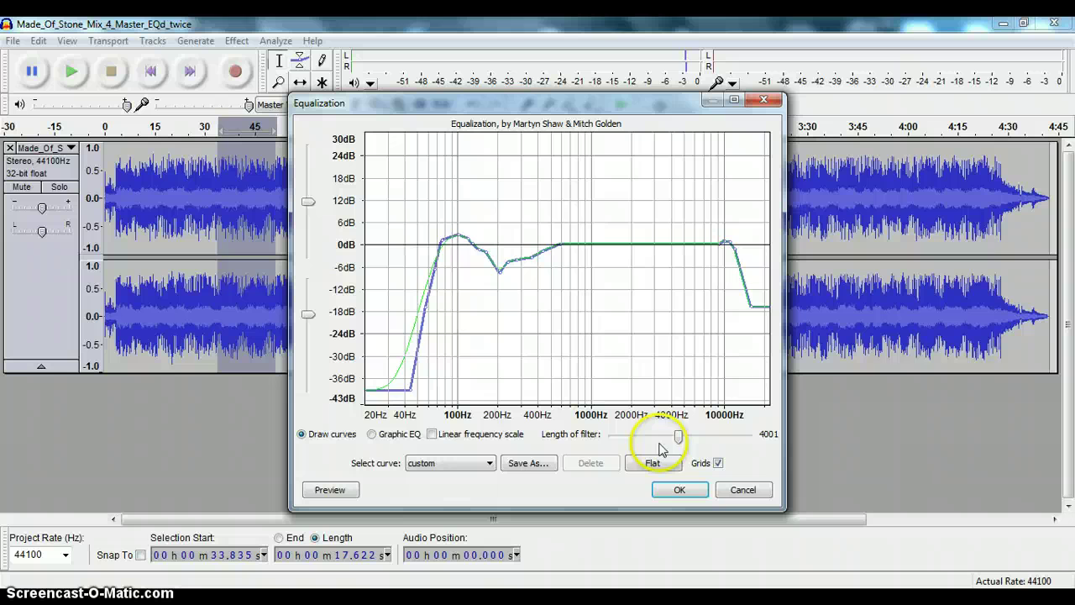
pyautogui.click(654, 464)
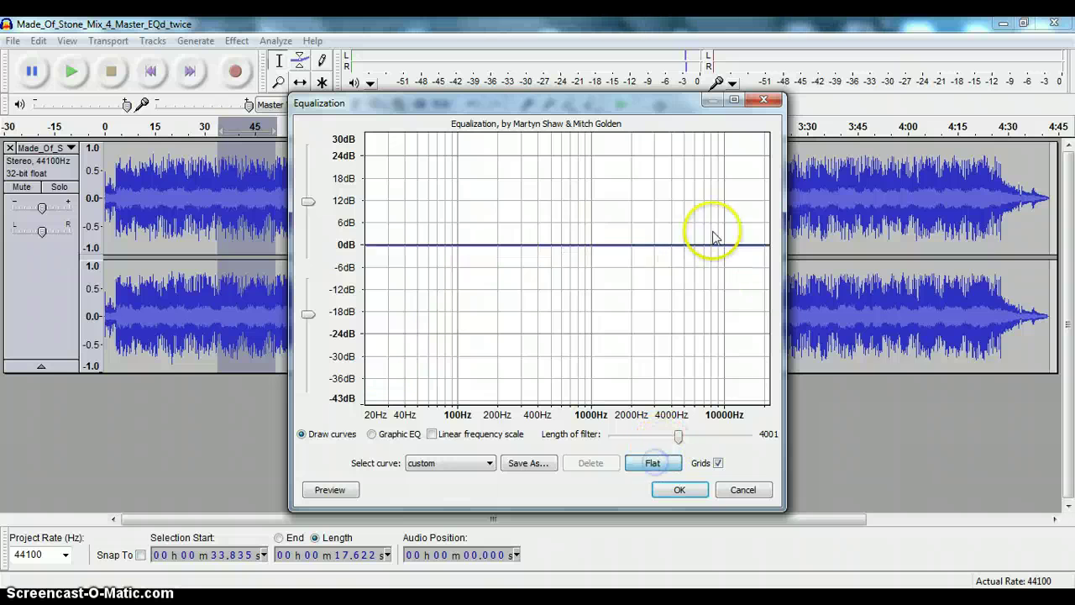
pyautogui.click(497, 246)
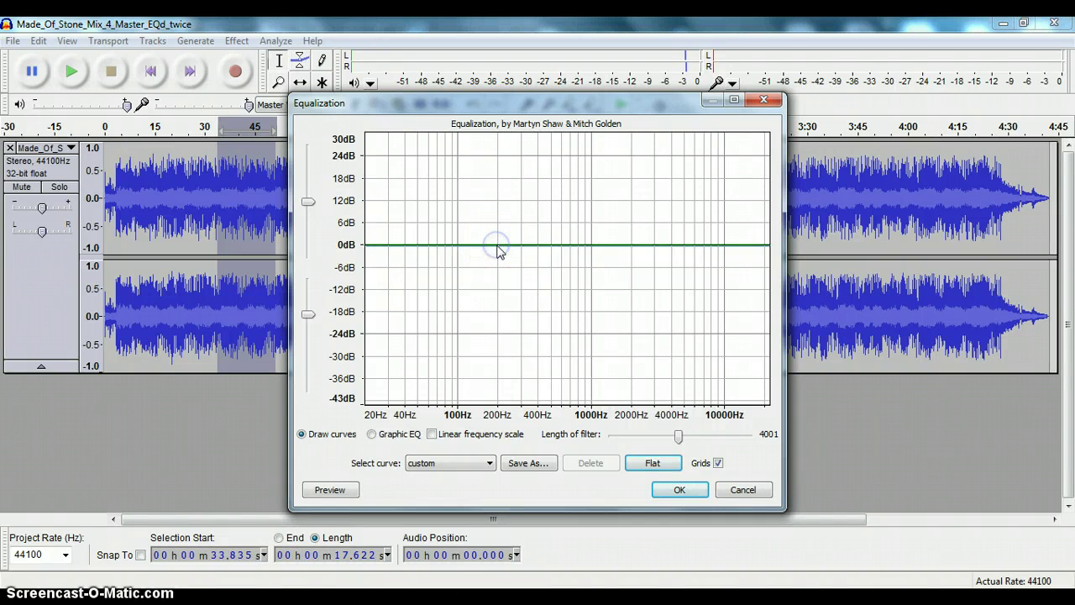
pyautogui.click(539, 247)
pyautogui.click(535, 247)
pyautogui.click(501, 248)
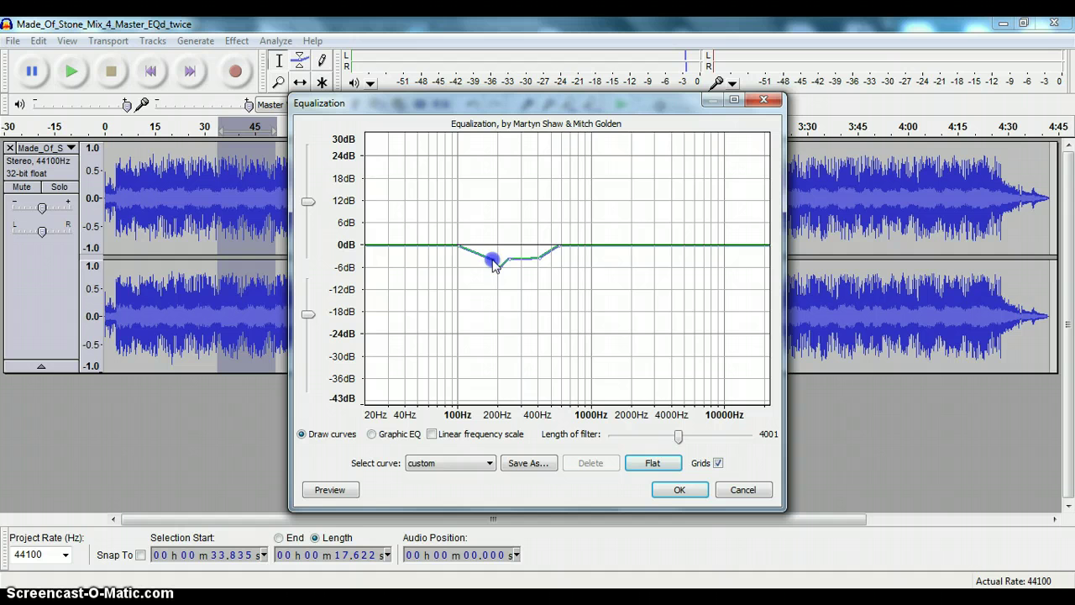
pyautogui.moveTo(468, 283); pyautogui.dragTo(497, 275)
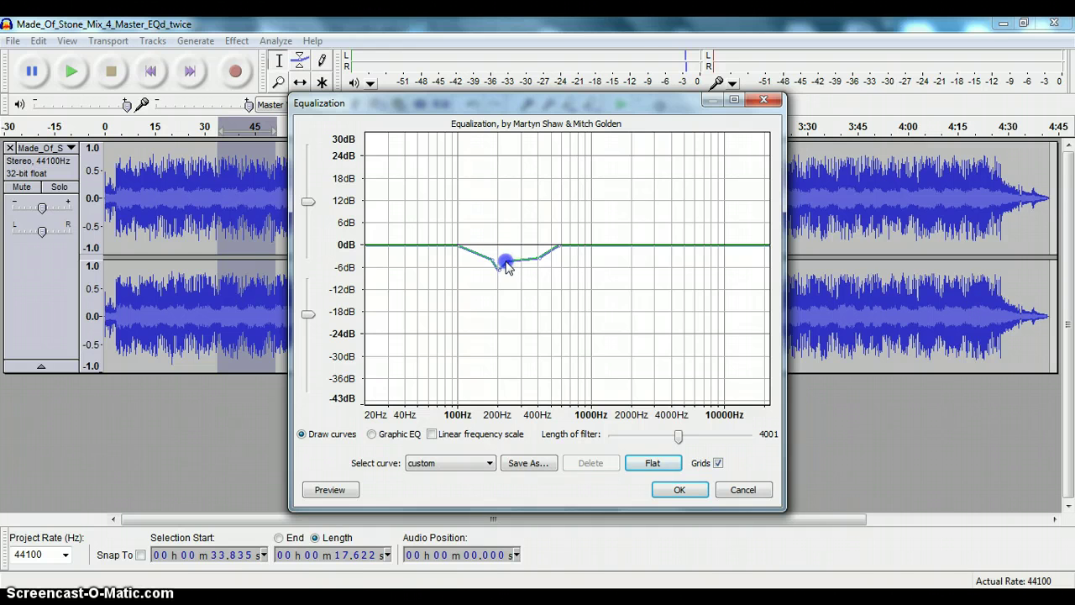
pyautogui.moveTo(468, 254); pyautogui.dragTo(437, 250)
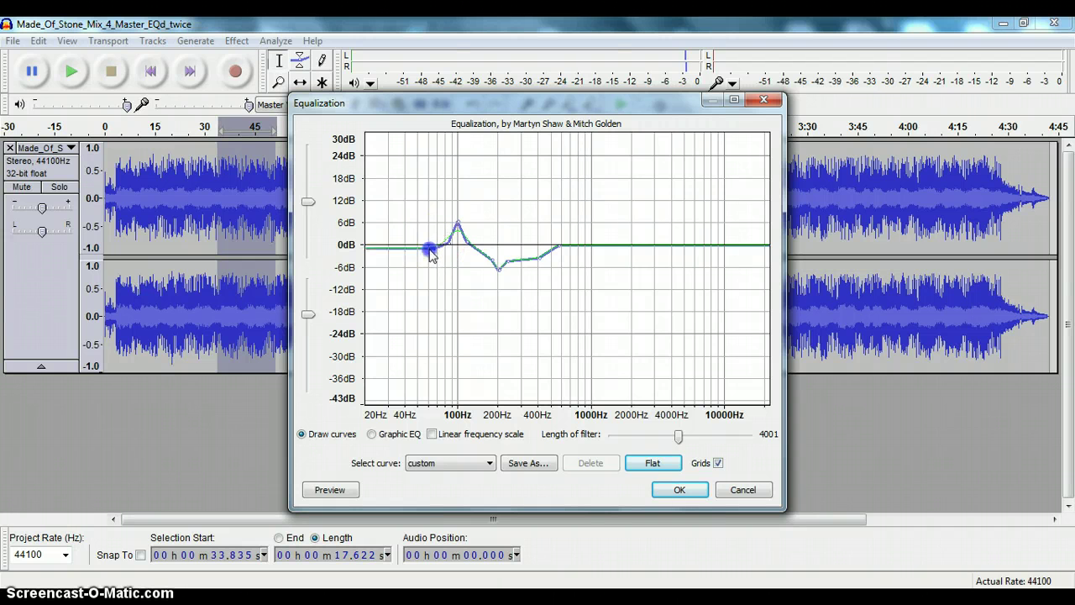
# Step: Drop the low end to -24 dB below about 50 Hz and raise a +6 dB bump at 100 Hz
pyautogui.moveTo(426, 310); pyautogui.dragTo(409, 343)
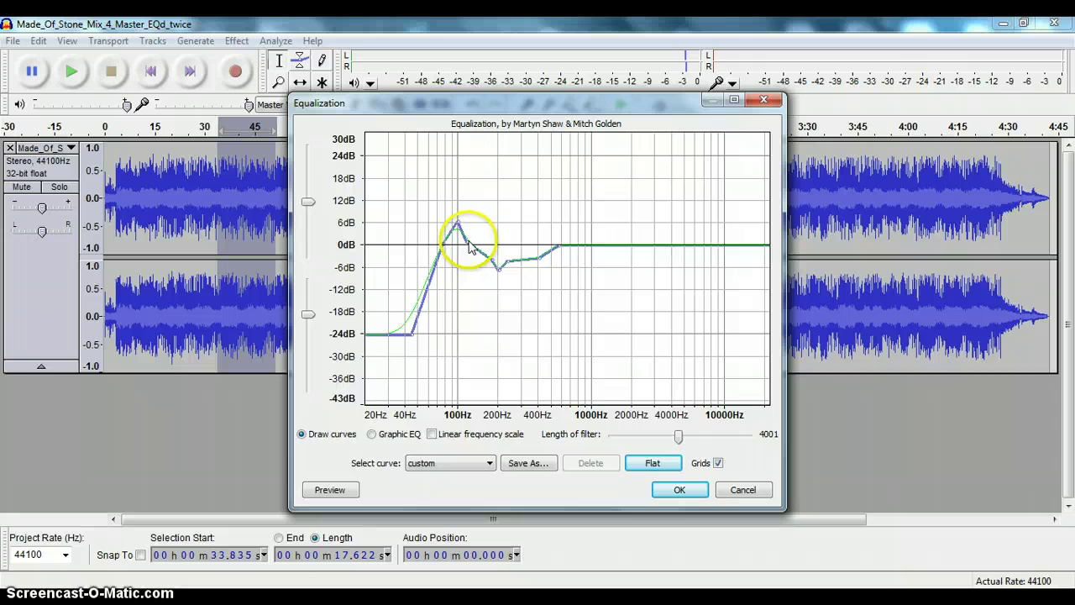
pyautogui.click(472, 243)
pyautogui.moveTo(469, 234); pyautogui.dragTo(511, 258)
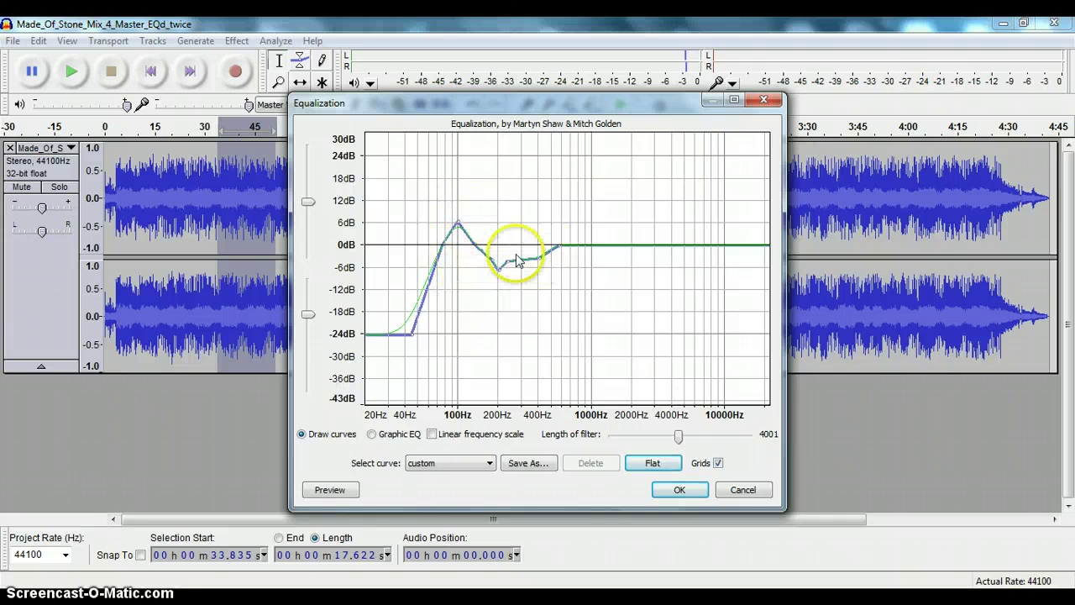
# Step: Apply the EQ curve, compare it using Undo/Redo, and play the equalized passage
pyautogui.click(681, 491)
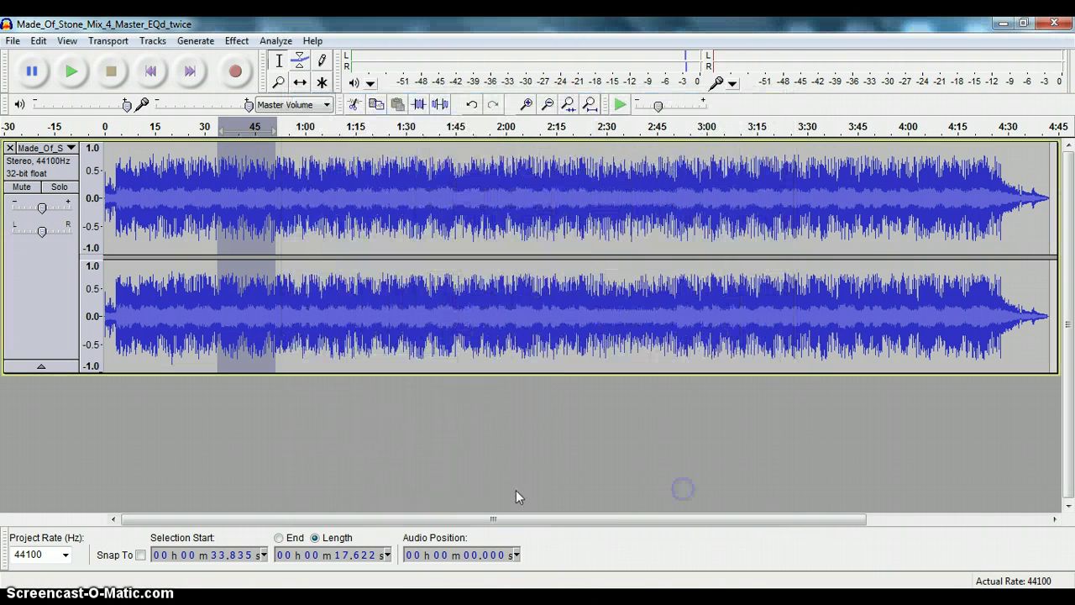
pyautogui.click(471, 105)
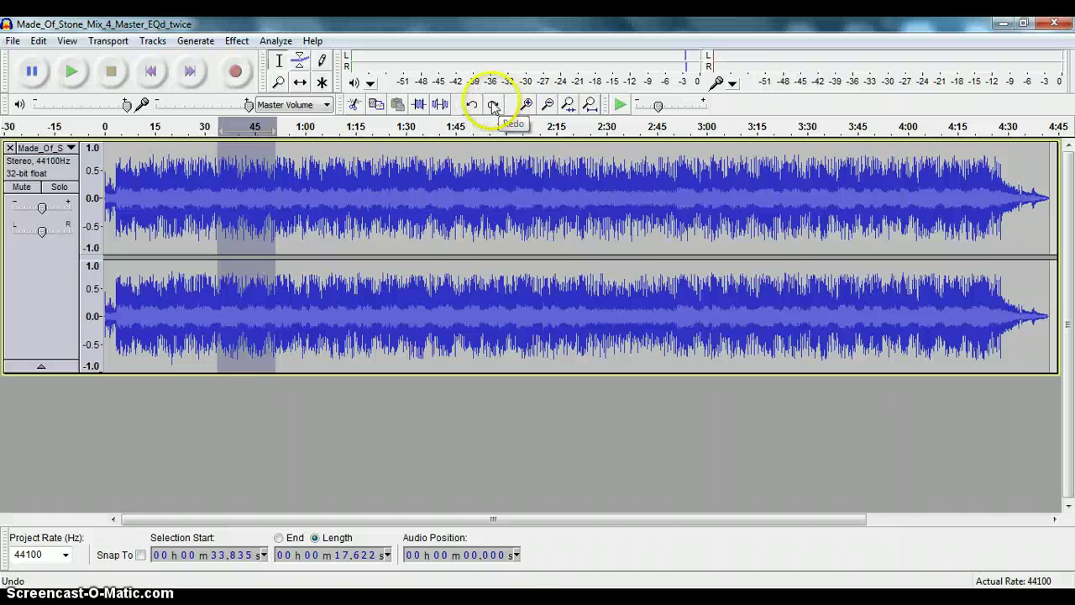
pyautogui.click(493, 105)
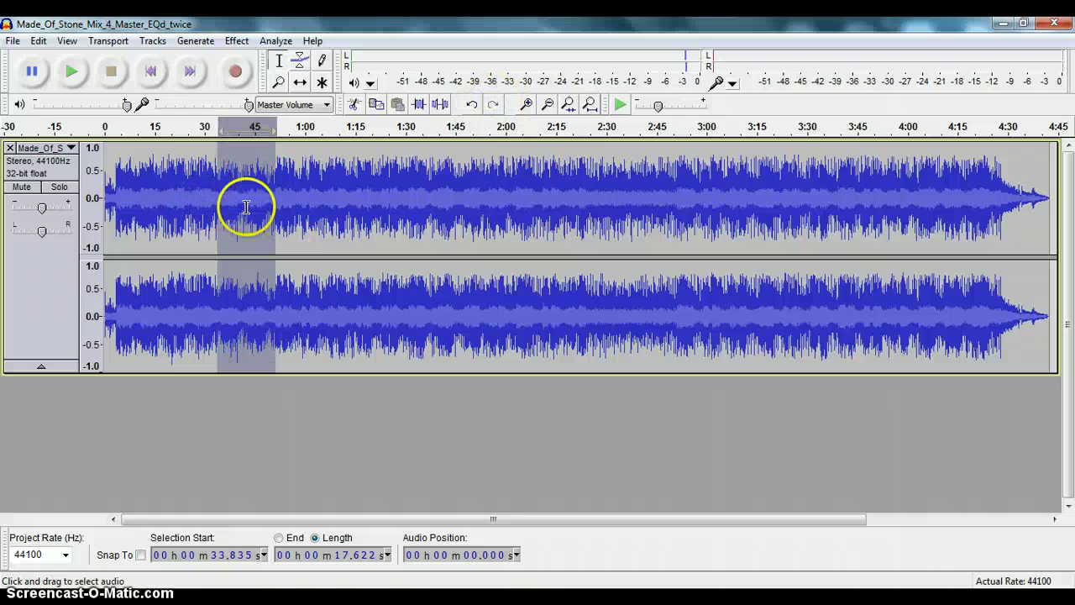
pyautogui.click(71, 71)
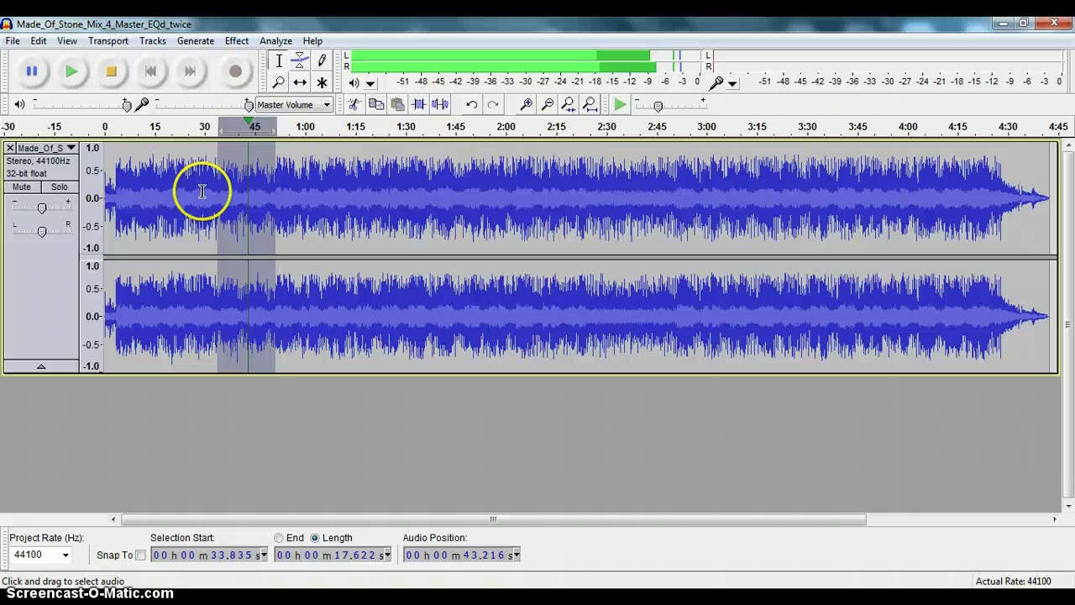
pyautogui.click(111, 72)
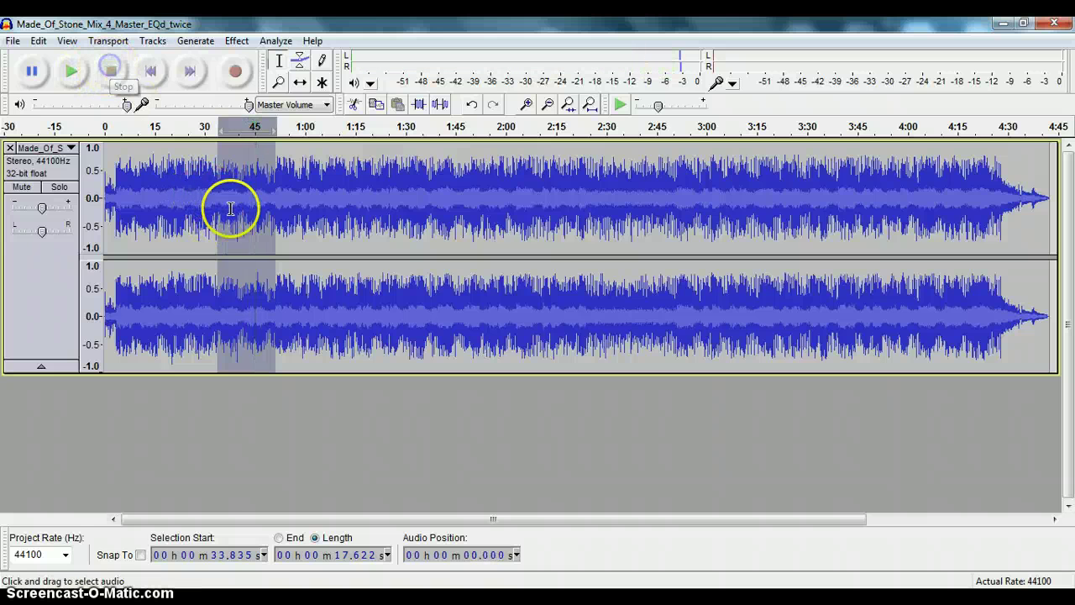
pyautogui.click(236, 41)
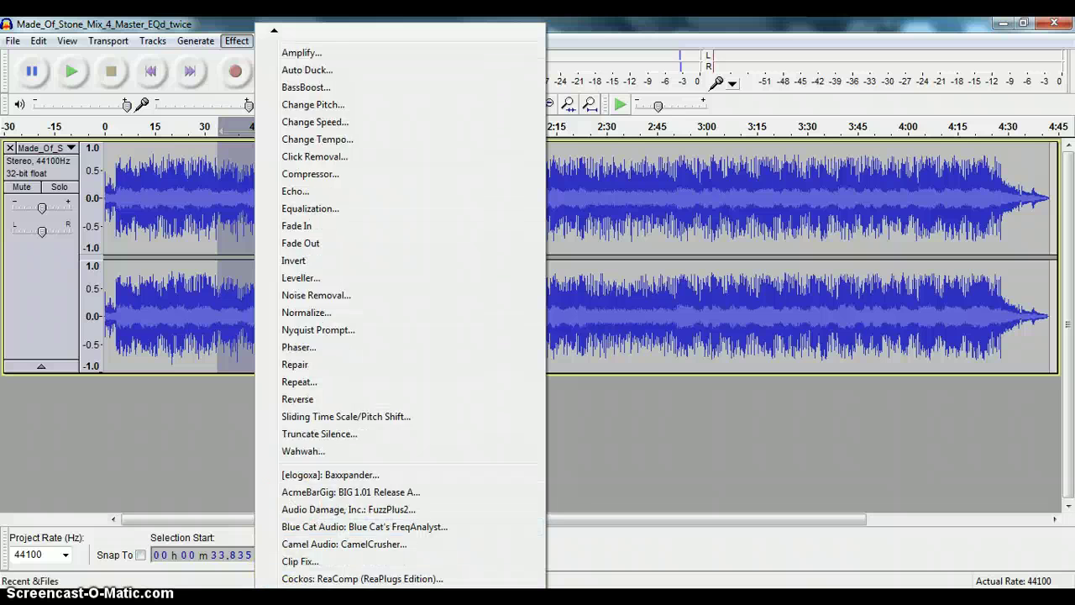
pyautogui.scroll(-6, 400, 306)
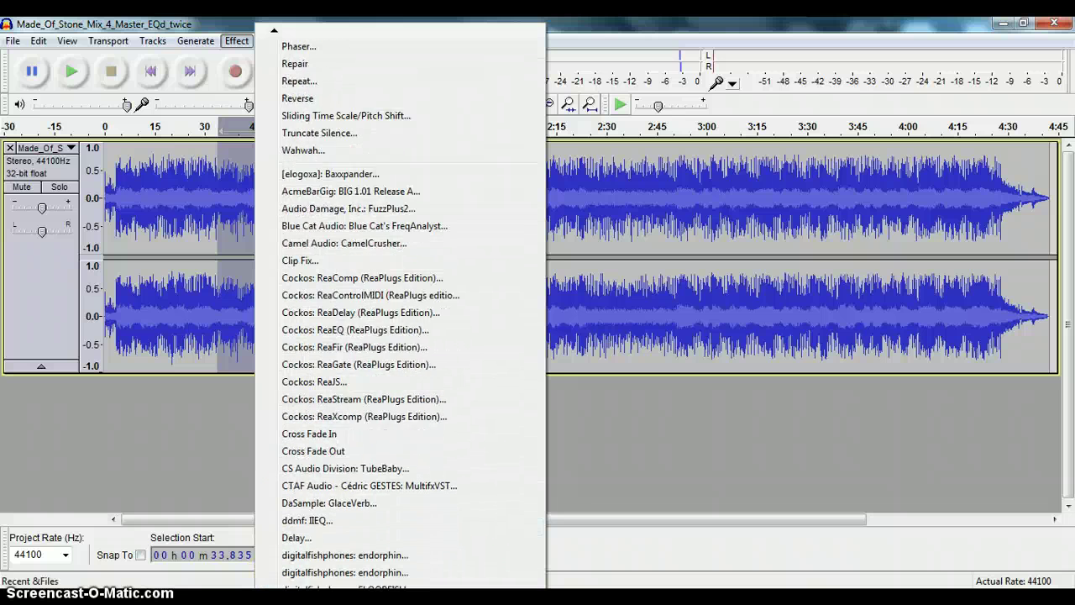
pyautogui.scroll(-6, 400, 307)
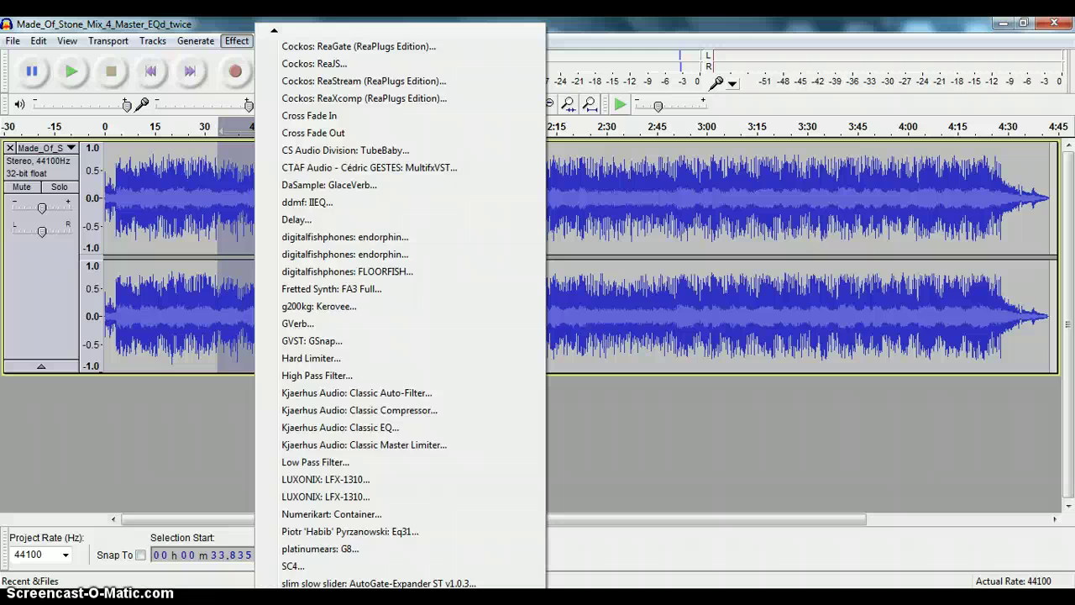
pyautogui.scroll(-6, 376, 569)
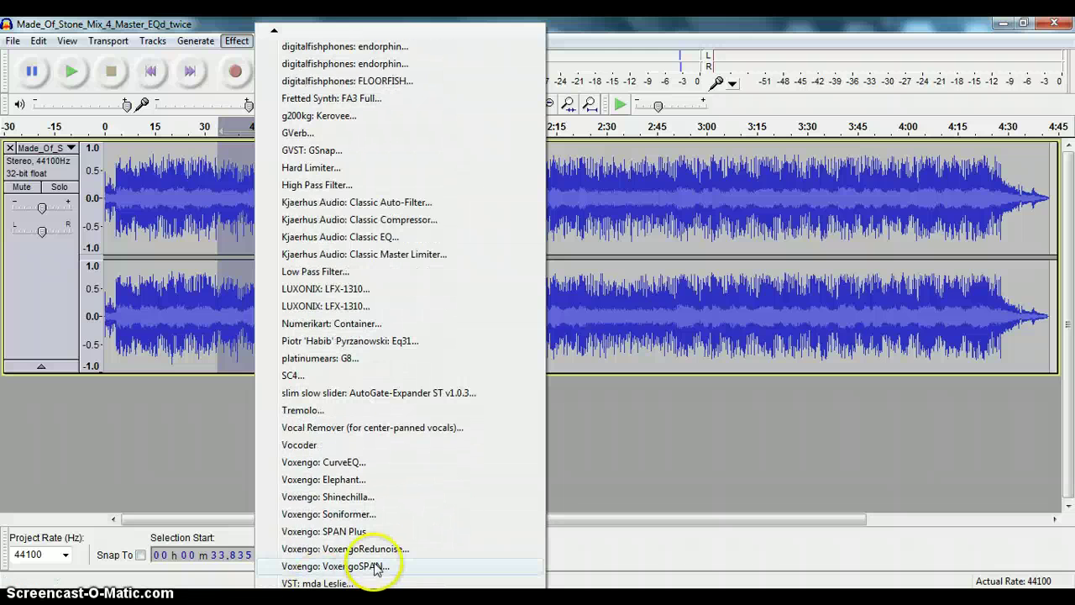
pyautogui.click(300, 567)
pyautogui.click(327, 477)
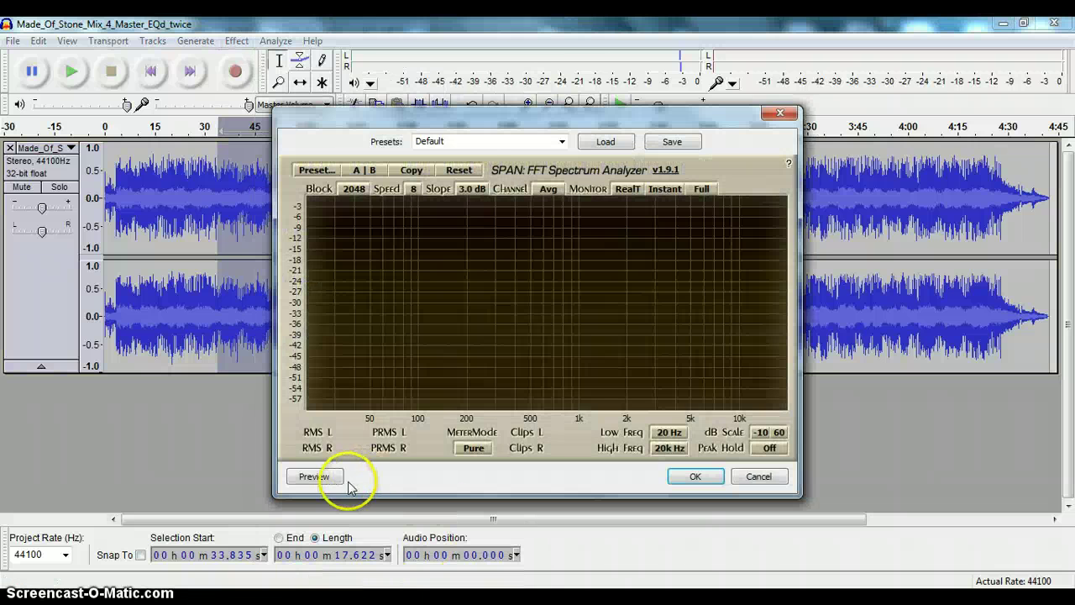
pyautogui.click(335, 479)
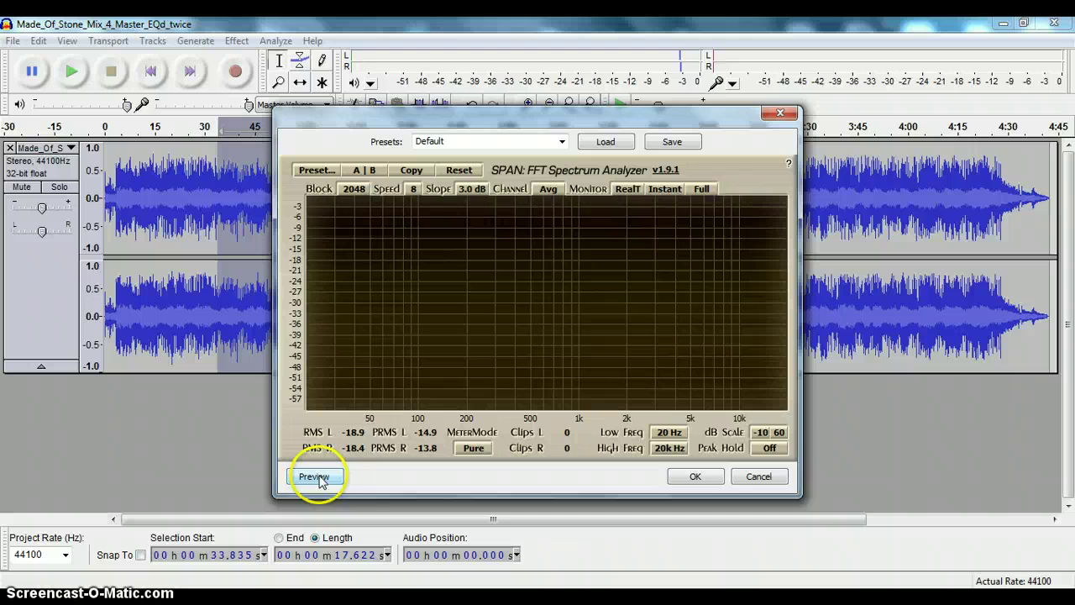
pyautogui.click(318, 478)
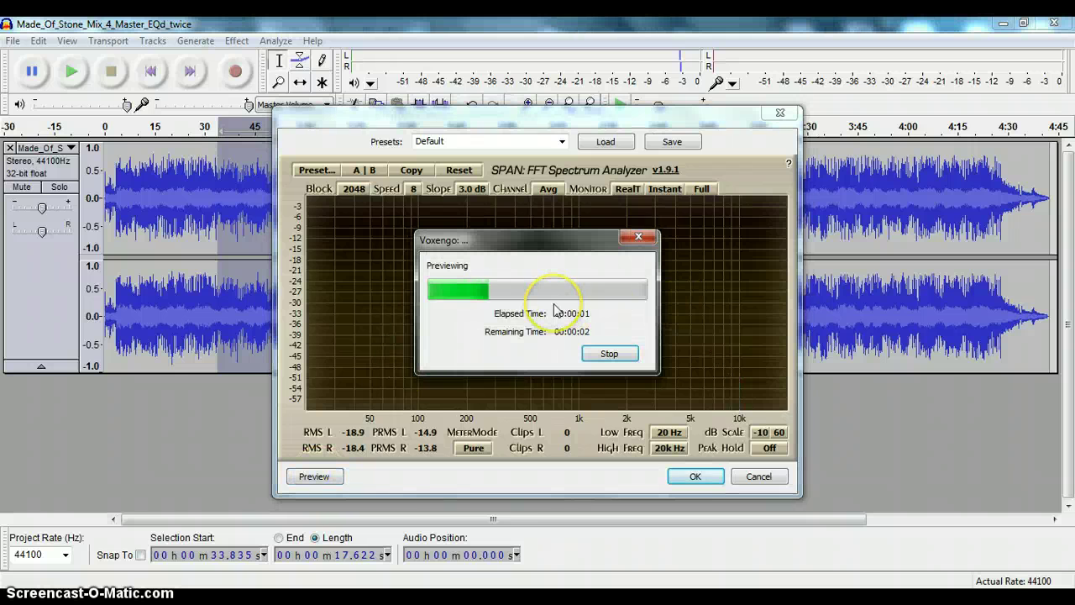
pyautogui.click(548, 307)
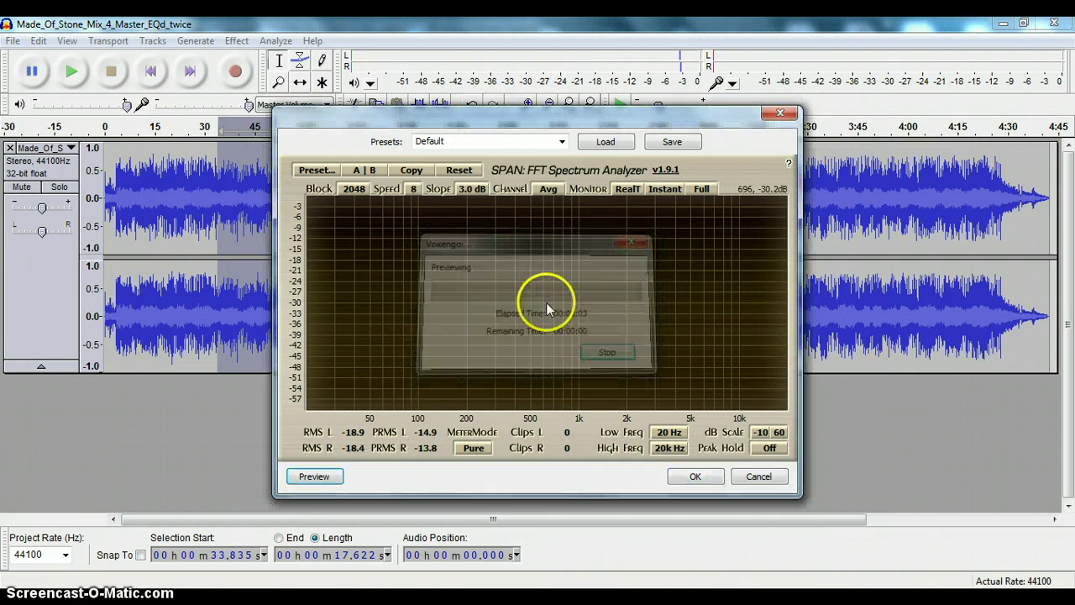
pyautogui.click(410, 294)
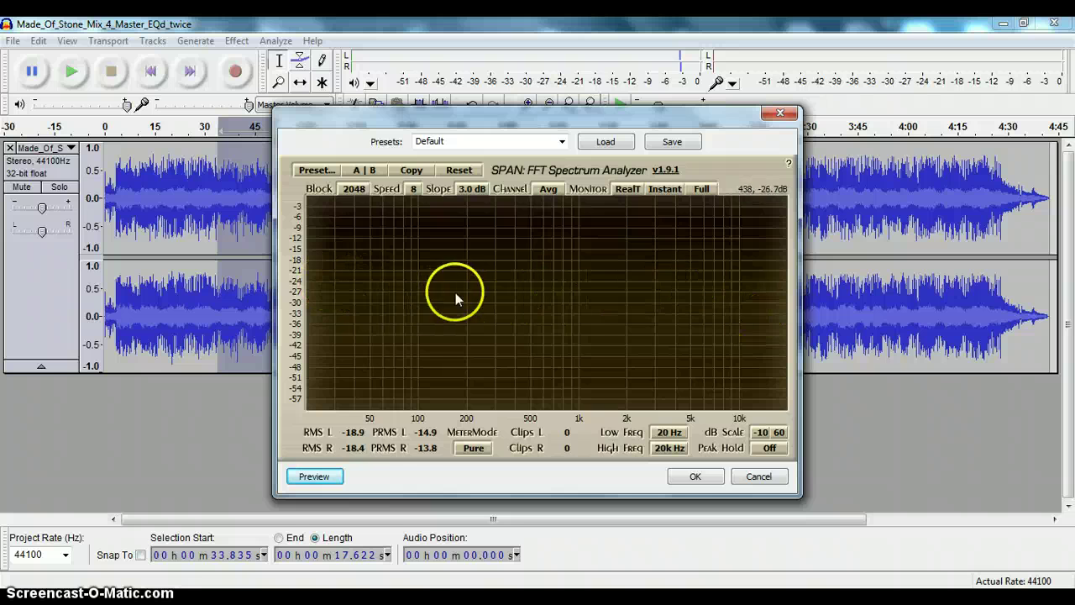
pyautogui.click(311, 477)
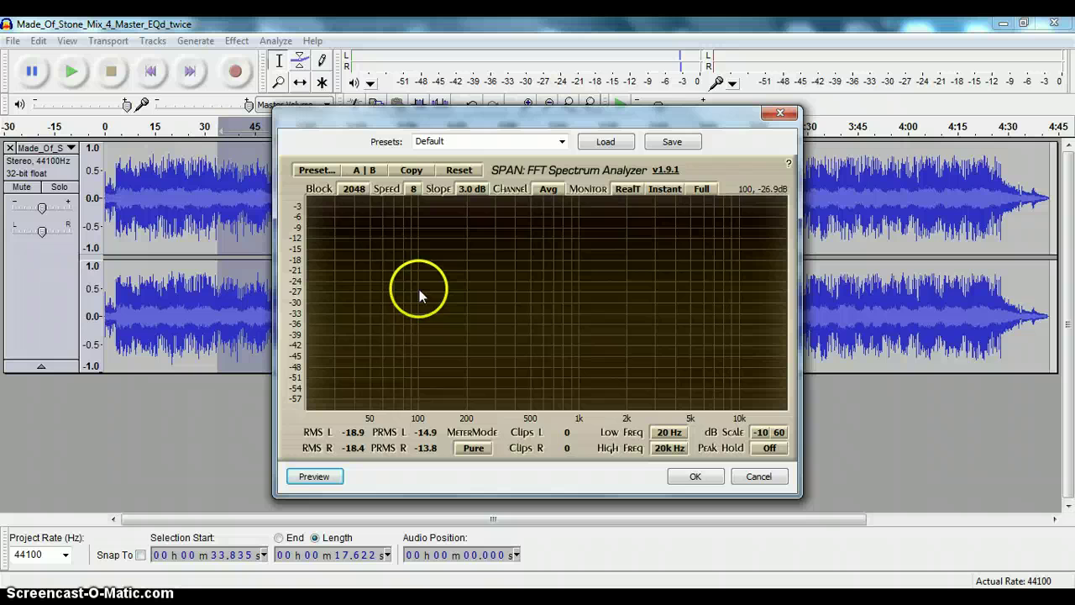
pyautogui.click(313, 476)
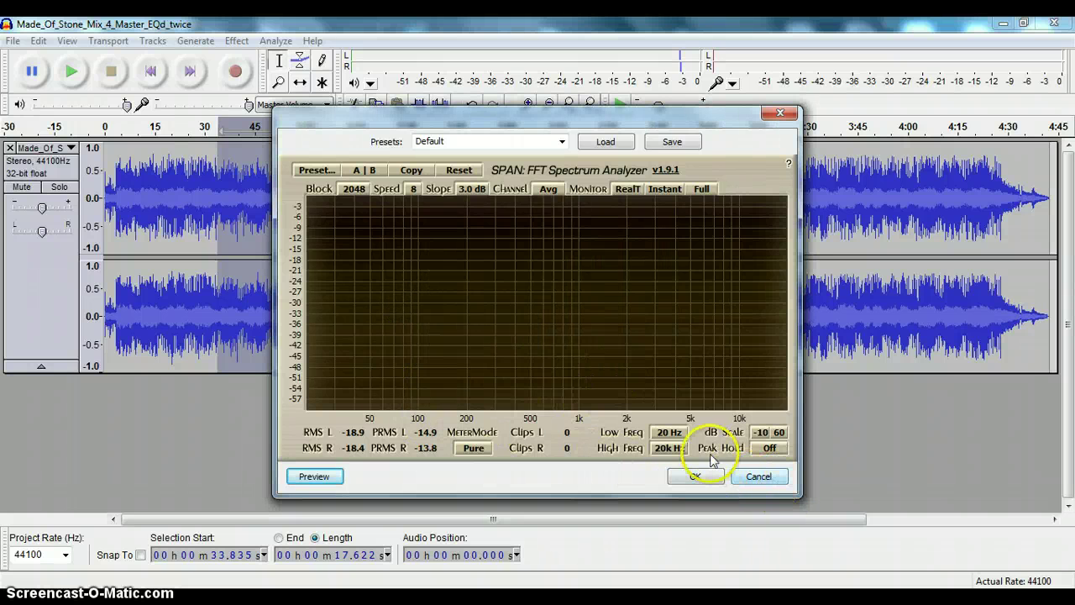
pyautogui.click(759, 476)
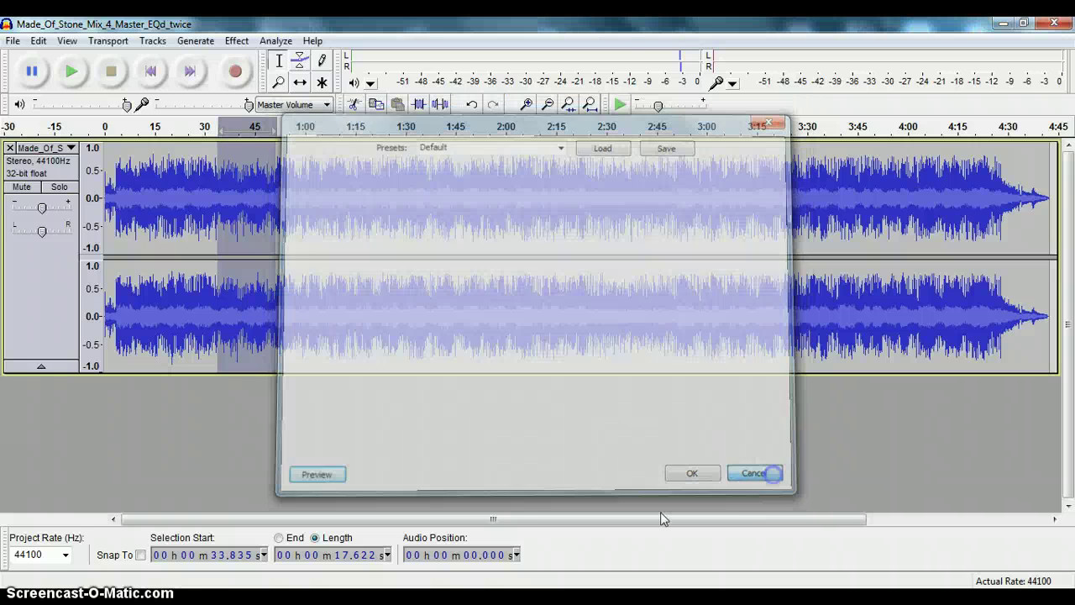
# Step: Undo the short-section EQ, select the whole track, and repeat Equalization with Ctrl+R
pyautogui.click(472, 104)
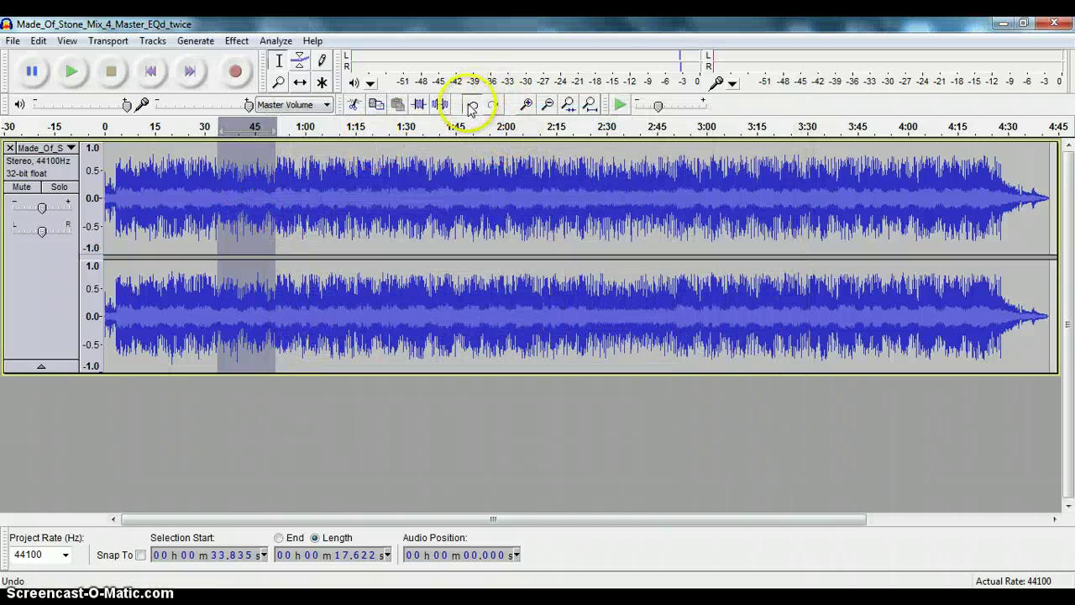
pyautogui.click(34, 285)
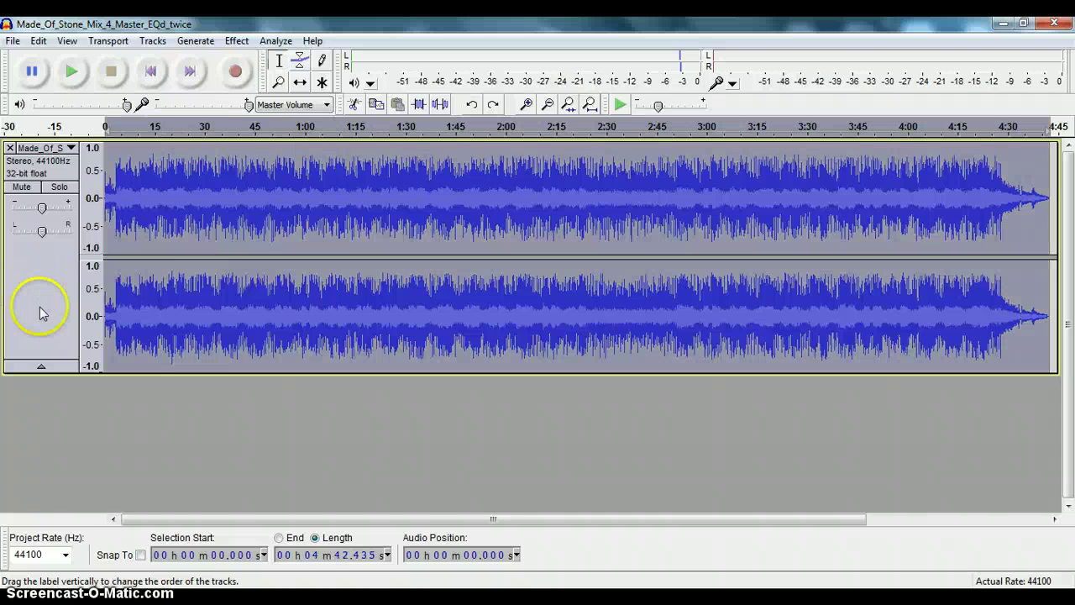
pyautogui.hotkey('ctrl', 'r')
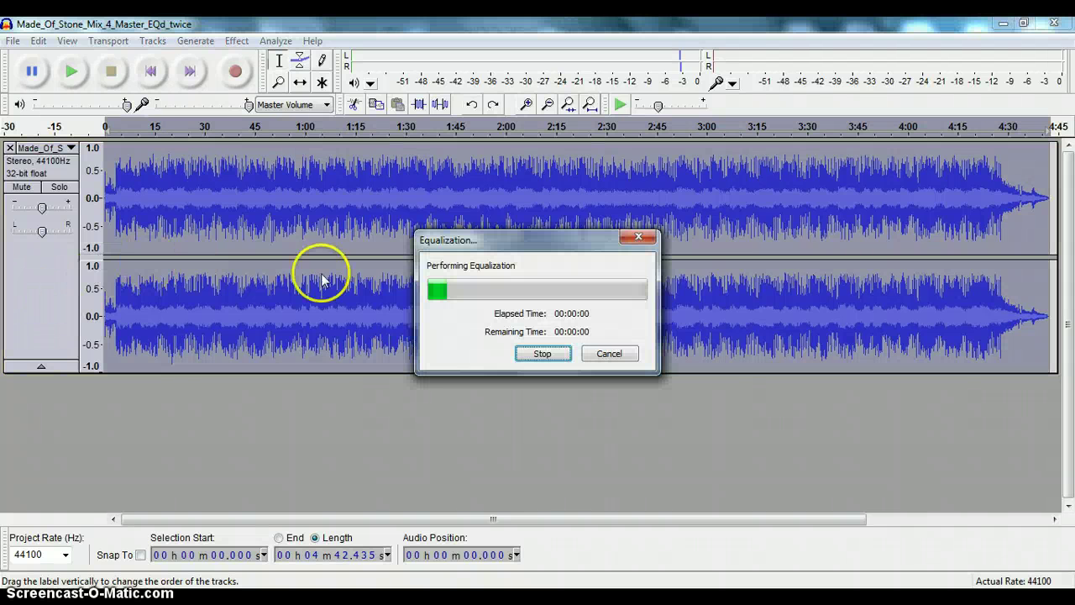